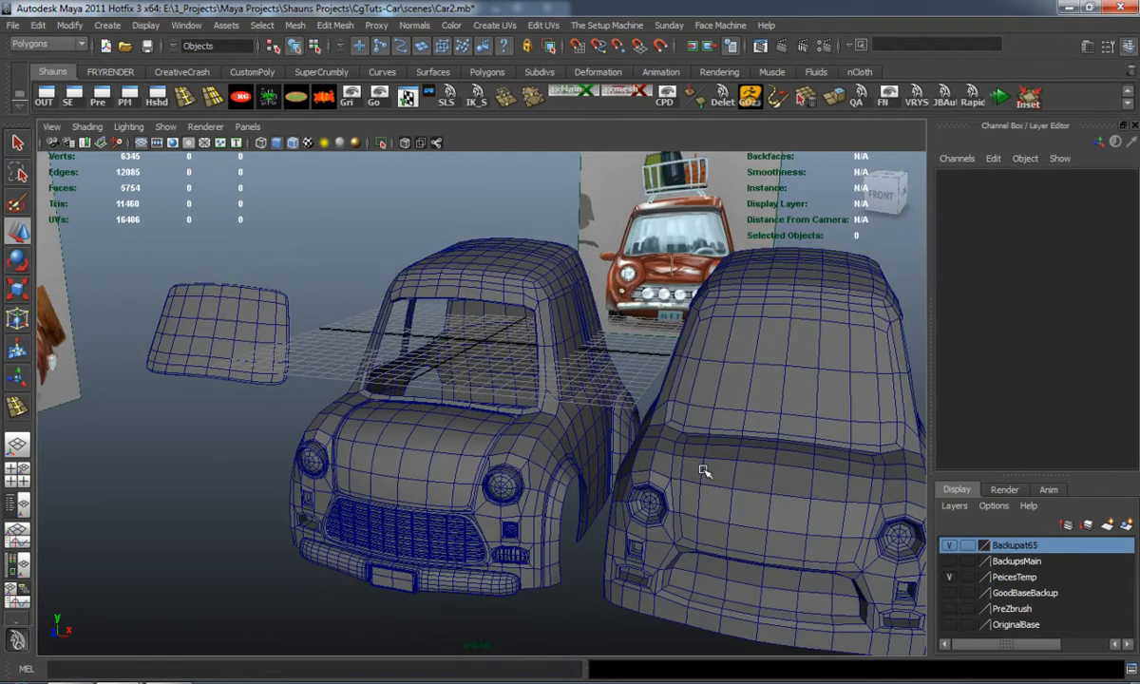
Examine the windshield opening on the cut-out body with the Backupat65 layer hidden, highlighting the face loop around its rim.
{"action": "scroll", "coordinate": [509, 415], "scroll_direction": "up", "scroll_amount": 10}
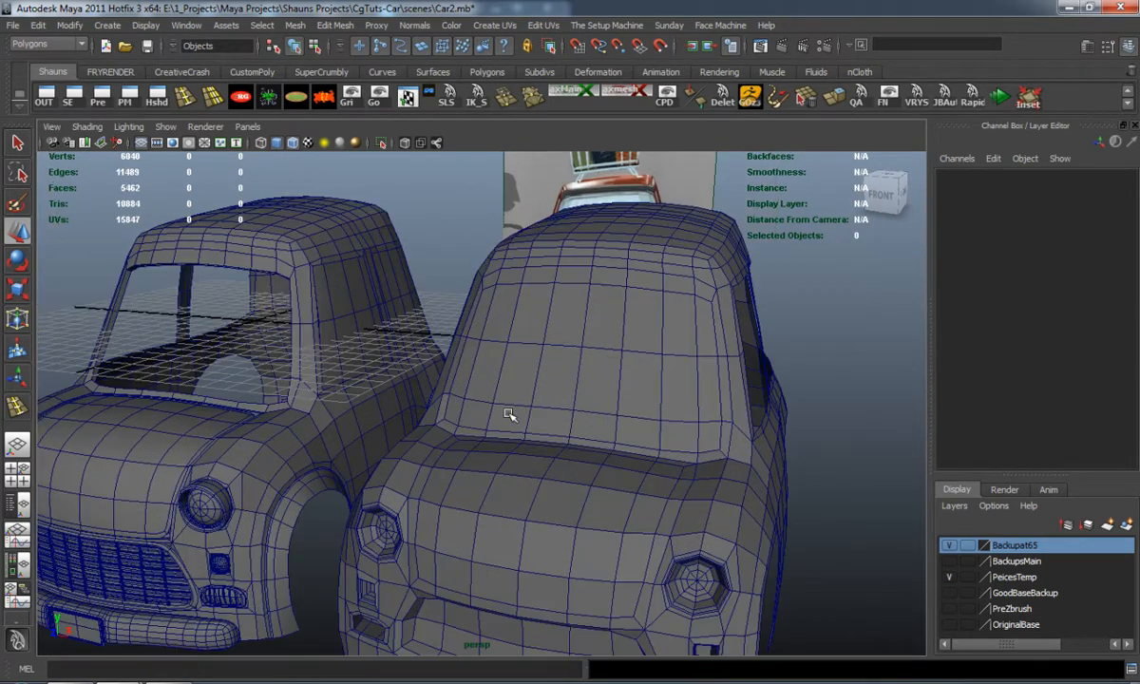
{"action": "left_click_drag", "start_coordinate": [530, 418], "coordinate": [566, 354], "text": "alt"}
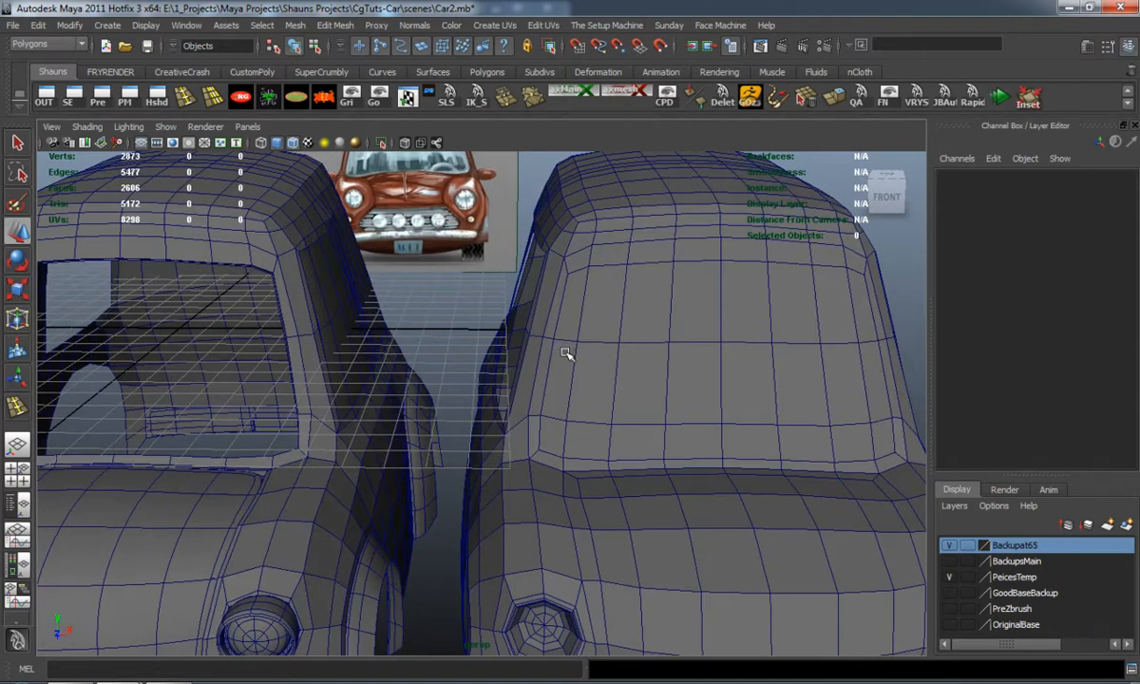
{"action": "left_click", "coordinate": [949, 547]}
{"action": "left_click_drag", "start_coordinate": [475, 390], "coordinate": [351, 365], "text": "alt"}
{"action": "scroll", "coordinate": [342, 359], "scroll_direction": "up", "scroll_amount": 5}
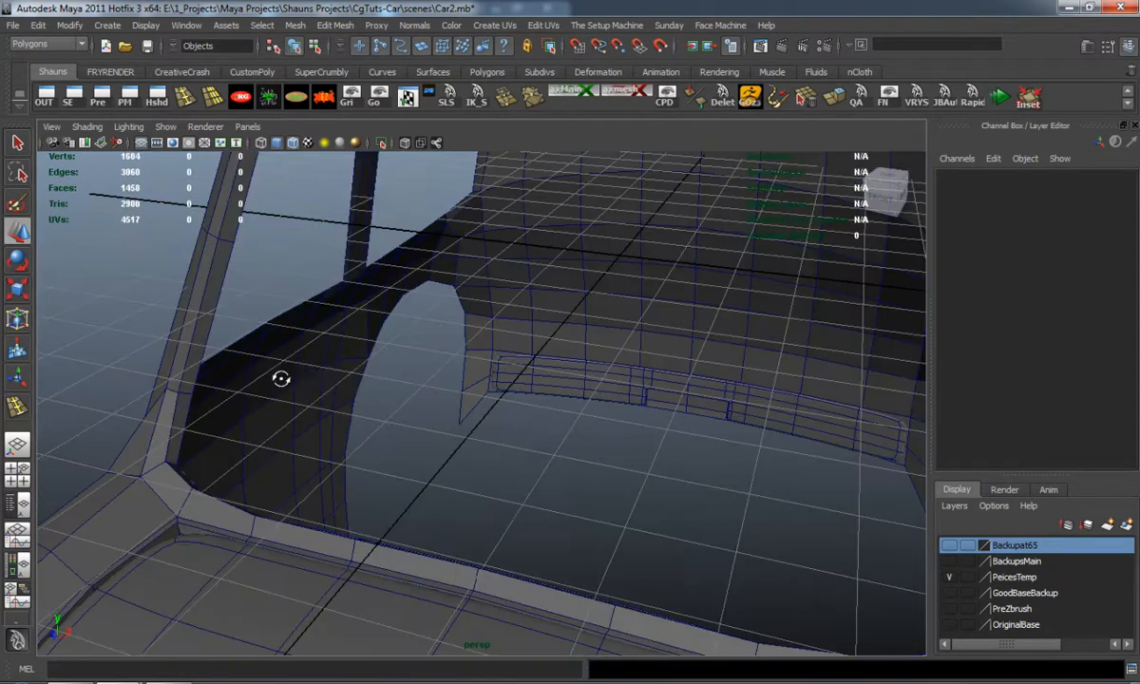
{"action": "left_click_drag", "start_coordinate": [280, 376], "coordinate": [325, 440], "text": "alt"}
{"action": "left_click", "coordinate": [367, 457]}
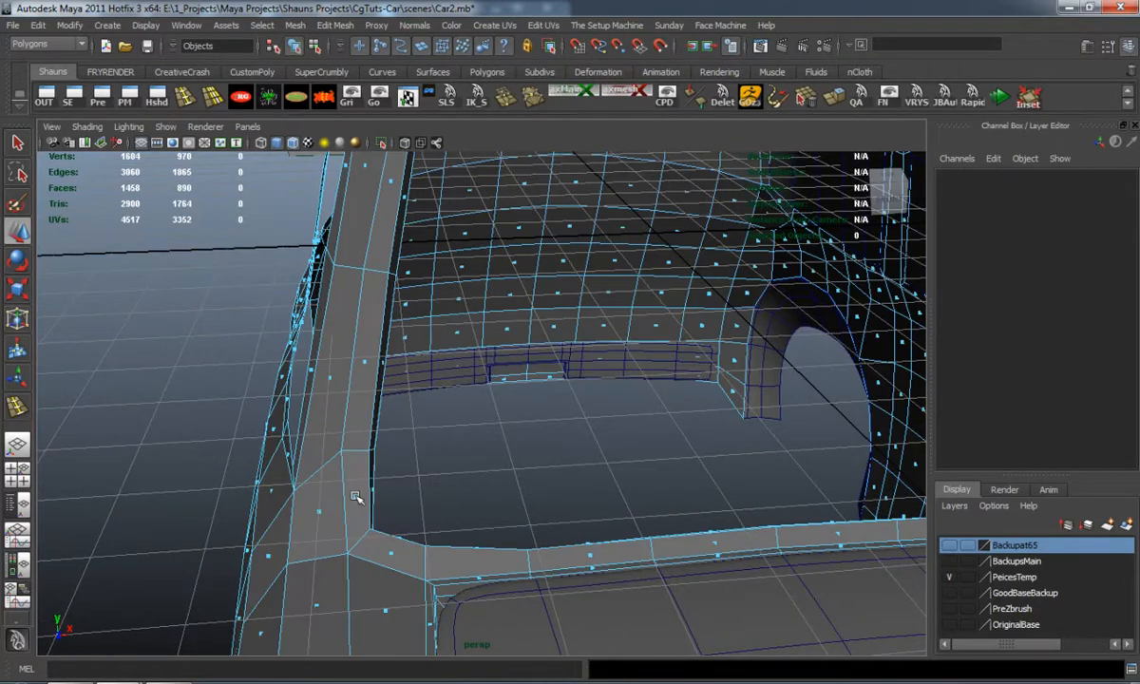
{"action": "left_click", "coordinate": [358, 497]}
{"action": "double_click", "coordinate": [391, 546], "text": "shift"}
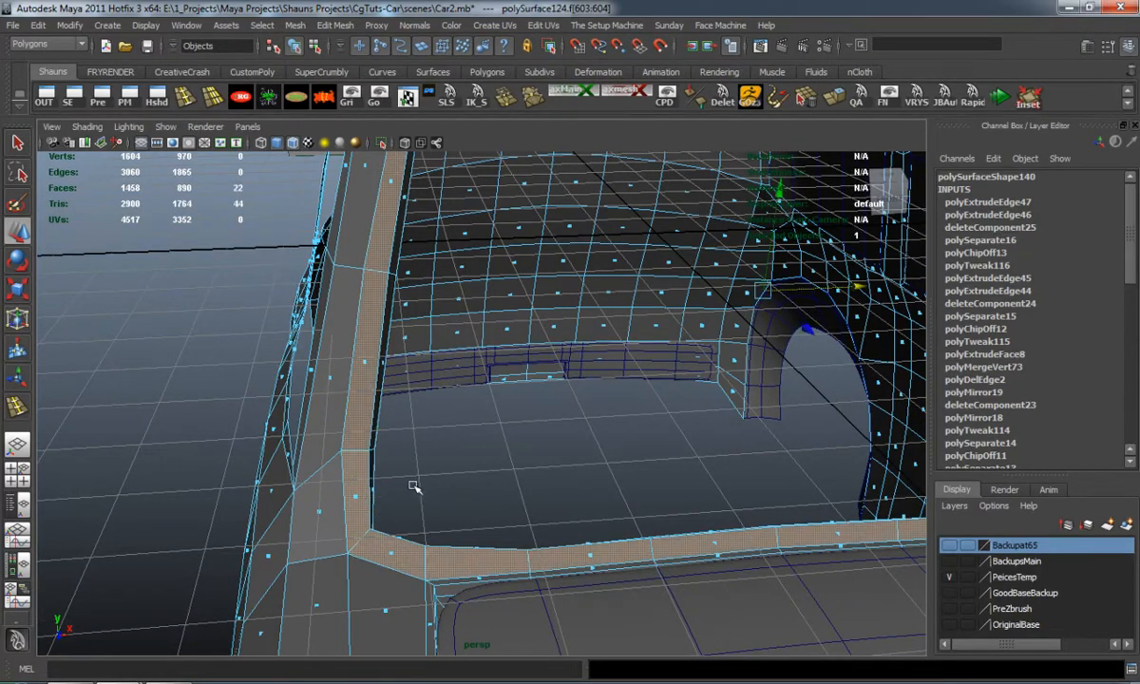
{"action": "left_click_drag", "start_coordinate": [542, 432], "coordinate": [344, 352], "text": "alt"}
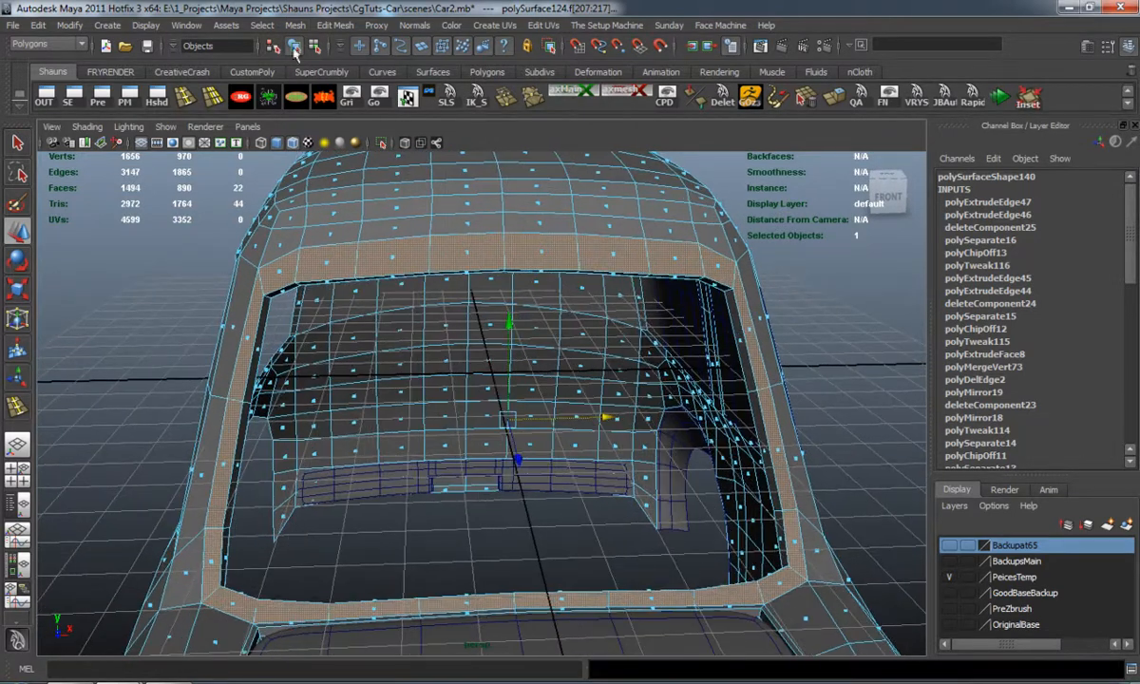
{"action": "scroll", "coordinate": [313, 358], "scroll_direction": "down", "scroll_amount": 5}
{"action": "left_click_drag", "start_coordinate": [313, 359], "coordinate": [296, 346], "text": "alt"}
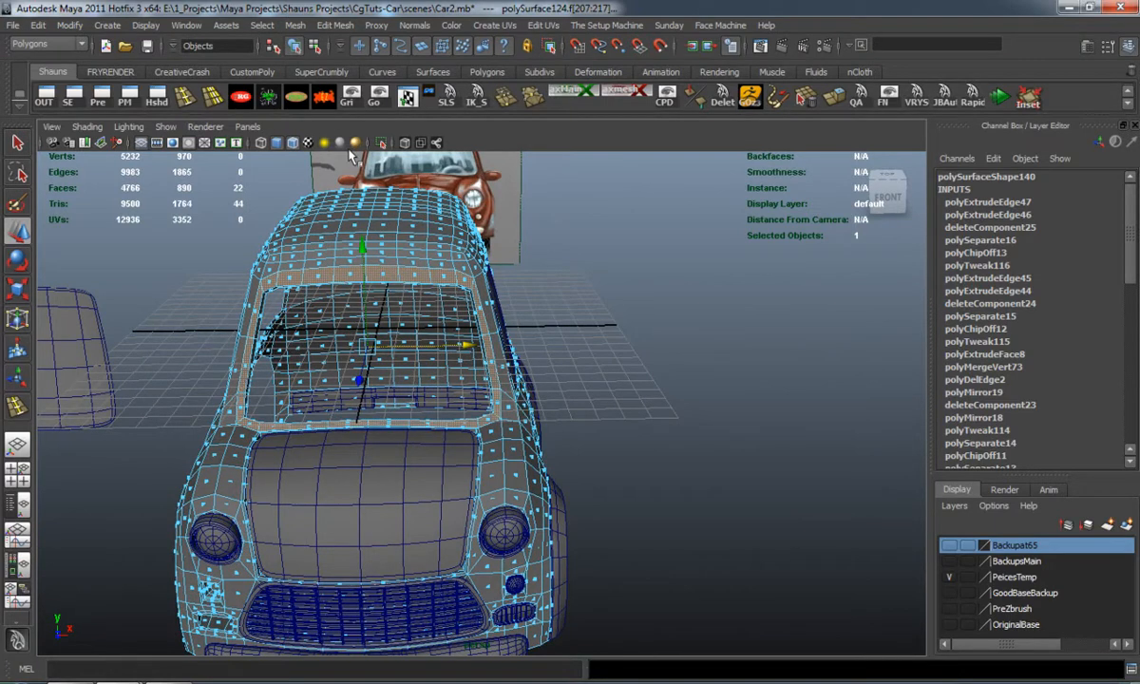
{"action": "left_click", "coordinate": [581, 300]}
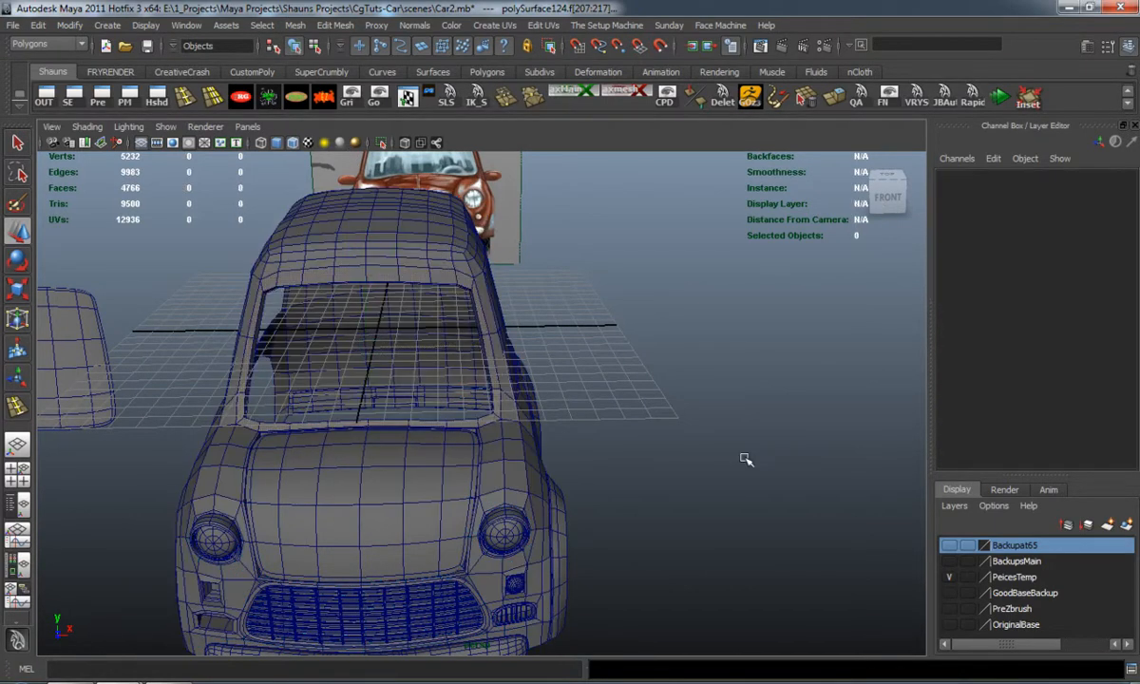
Show the Backupat65 layer, duplicate the backup body and move the copy beside it to Translate X 34.3.
{"action": "left_click", "coordinate": [950, 547]}
{"action": "scroll", "coordinate": [478, 452], "scroll_direction": "up", "scroll_amount": 5}
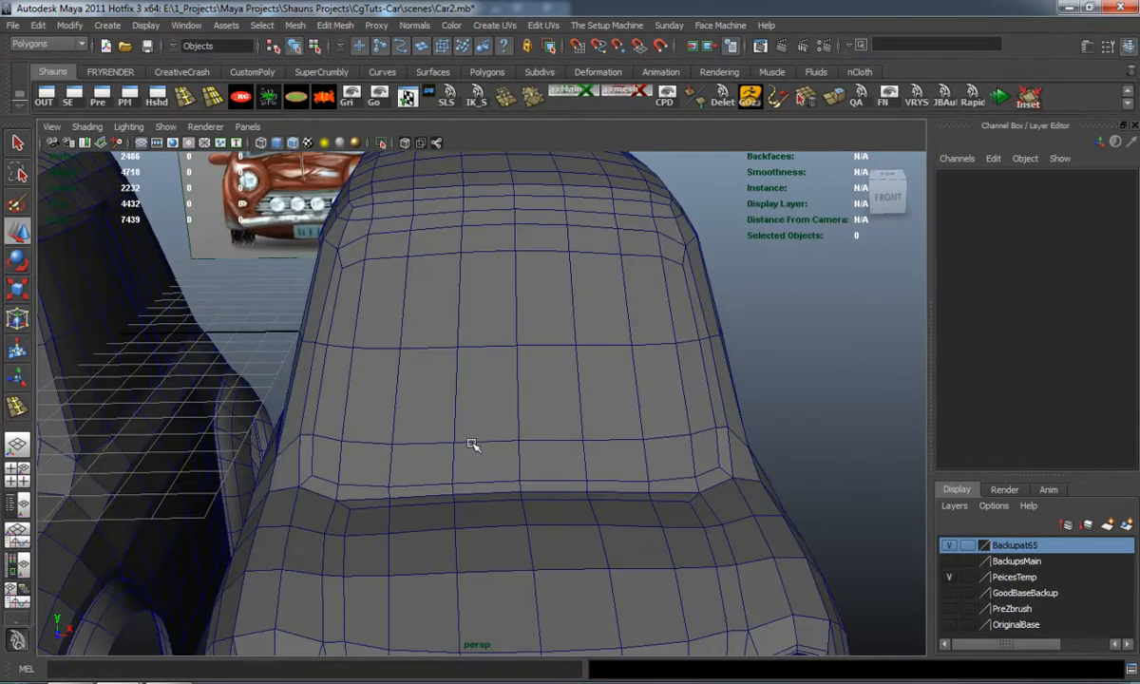
{"action": "right_click", "coordinate": [390, 292]}
{"action": "right_click_drag", "start_coordinate": [389, 291], "coordinate": [346, 268]}
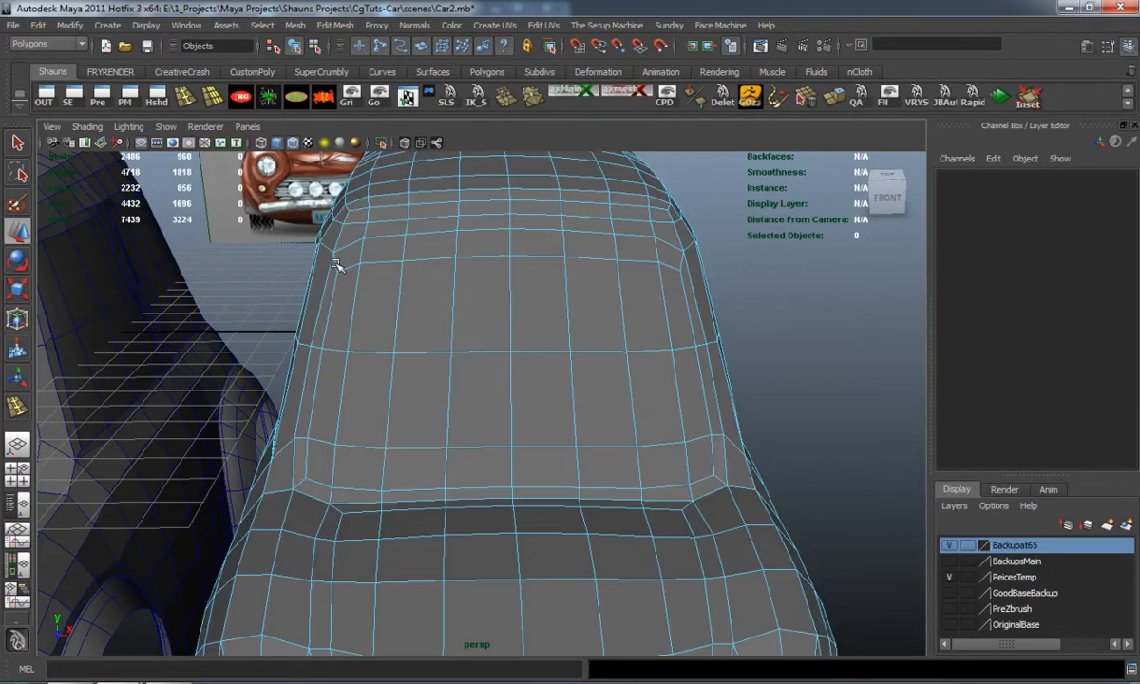
{"action": "right_click_drag", "start_coordinate": [396, 316], "coordinate": [458, 293]}
{"action": "scroll", "coordinate": [440, 390], "scroll_direction": "down", "scroll_amount": 5}
{"action": "left_click_drag", "start_coordinate": [440, 389], "coordinate": [414, 364], "text": "alt"}
{"action": "scroll", "coordinate": [418, 363], "scroll_direction": "up", "scroll_amount": 3}
{"action": "right_click_drag", "start_coordinate": [421, 353], "coordinate": [442, 346]}
{"action": "key", "text": "ctrl+d"}
{"action": "left_click_drag", "start_coordinate": [573, 330], "coordinate": [876, 333]}
{"action": "right_click_drag", "start_coordinate": [876, 332], "coordinate": [840, 490], "text": "alt"}
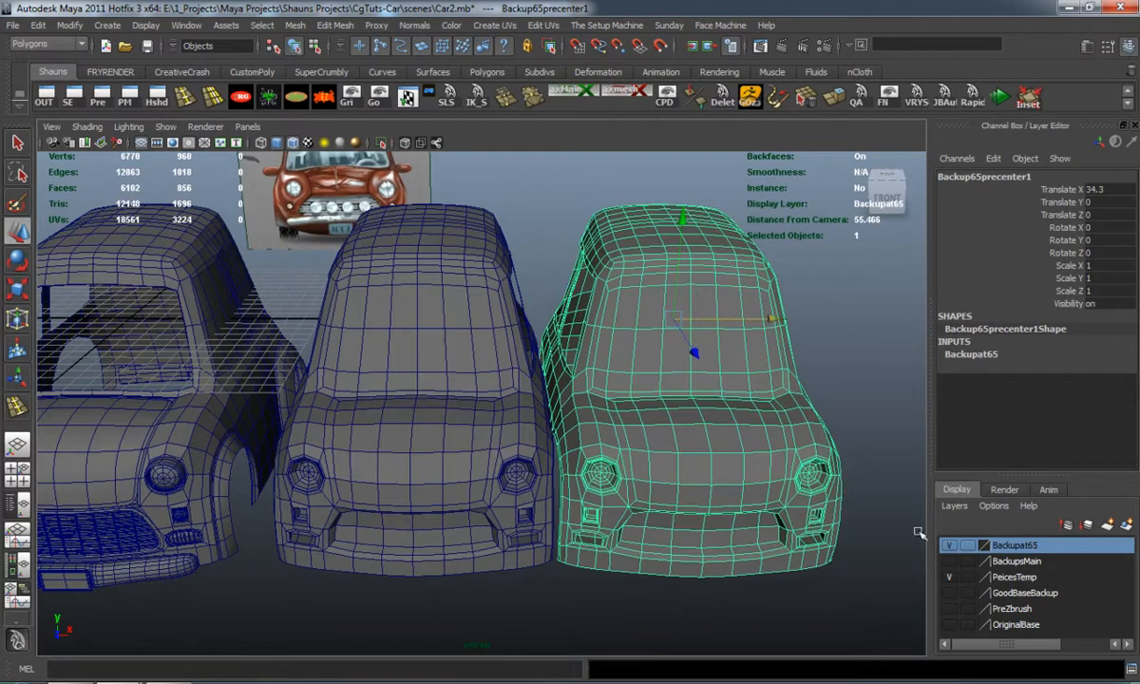
Assign the body copy to the Backupat65 layer, remove the original backup body from that layer and hide it.
{"action": "right_click", "coordinate": [1004, 556]}
{"action": "left_click", "coordinate": [988, 373]}
{"action": "left_click", "coordinate": [446, 437]}
{"action": "right_click", "coordinate": [981, 548]}
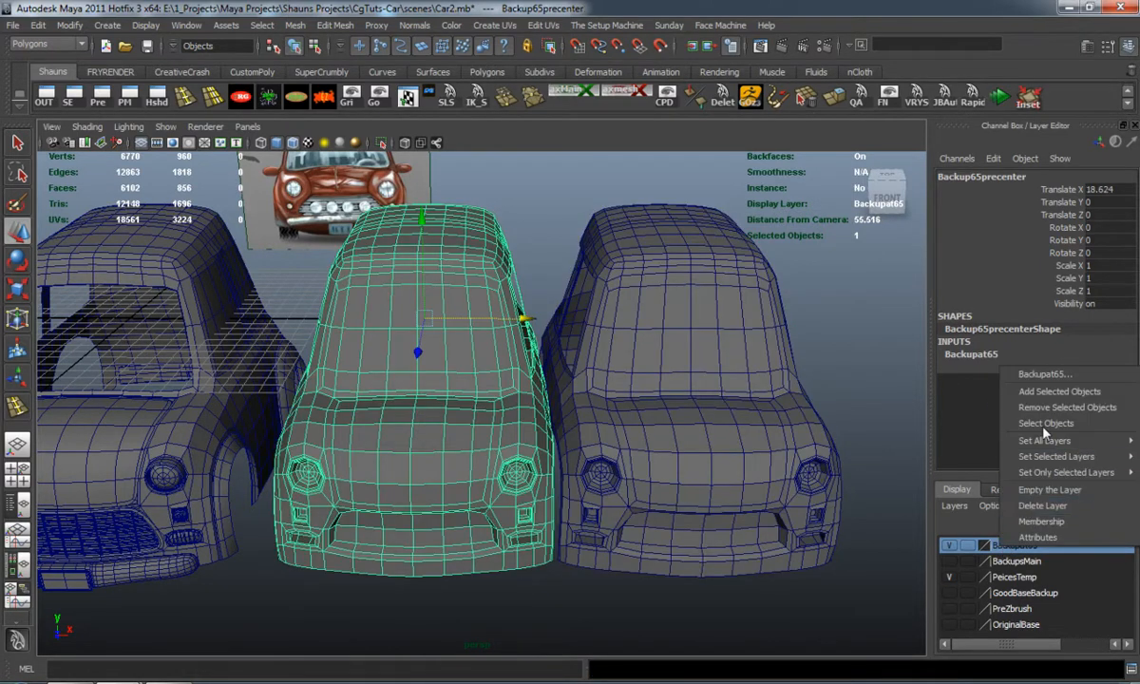
{"action": "left_click", "coordinate": [986, 385]}
{"action": "left_click", "coordinate": [949, 545]}
{"action": "left_click", "coordinate": [776, 438]}
Select the inner ring of edges outlining the windshield on the original backup body.
{"action": "right_click_drag", "start_coordinate": [432, 432], "coordinate": [440, 325], "text": "alt"}
{"action": "left_click", "coordinate": [440, 325]}
{"action": "left_click_drag", "start_coordinate": [446, 305], "coordinate": [504, 308], "text": "alt"}
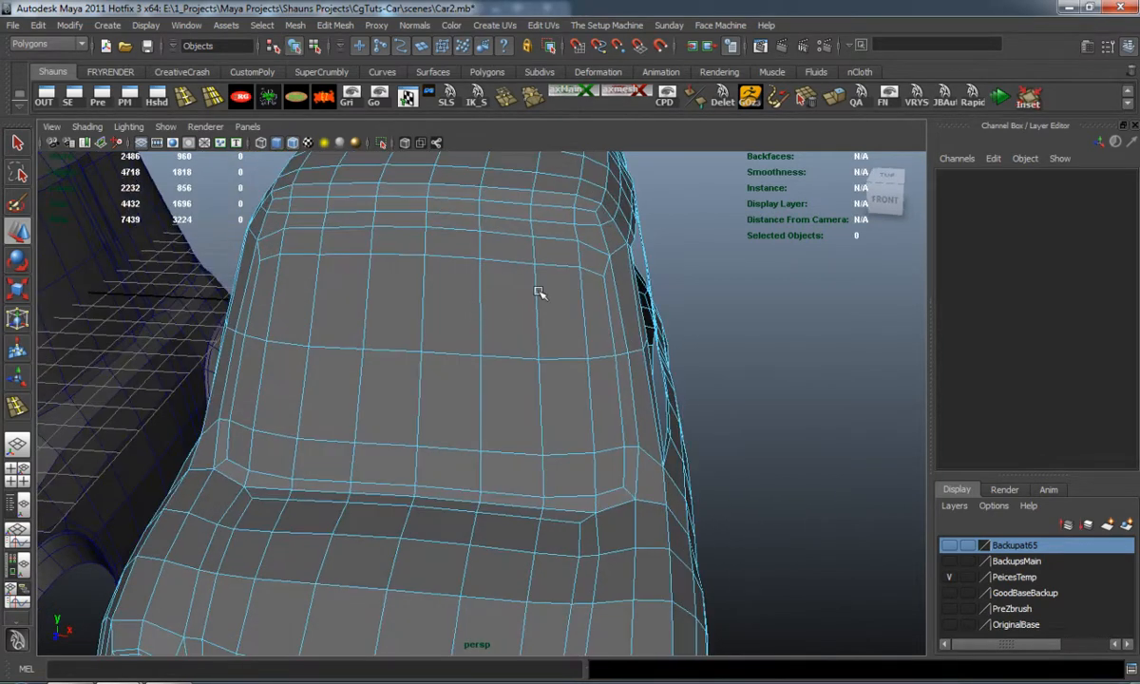
{"action": "left_click", "coordinate": [603, 271]}
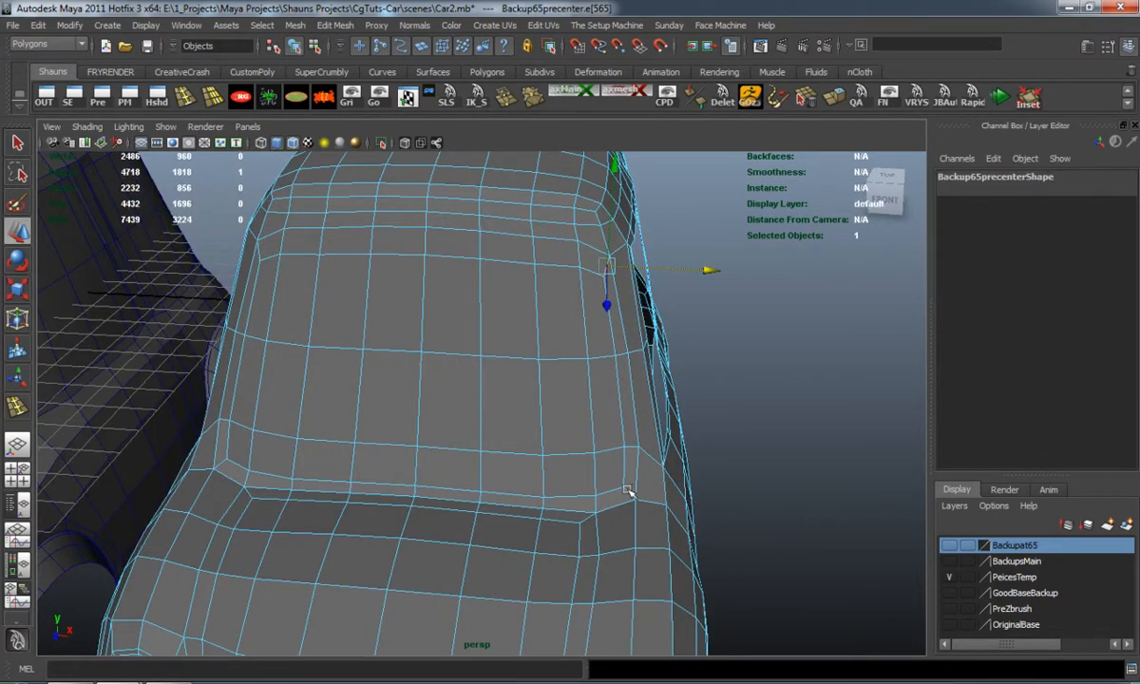
{"action": "left_click_drag", "start_coordinate": [308, 461], "coordinate": [351, 459], "text": "alt"}
{"action": "left_click", "coordinate": [332, 309], "text": "shift"}
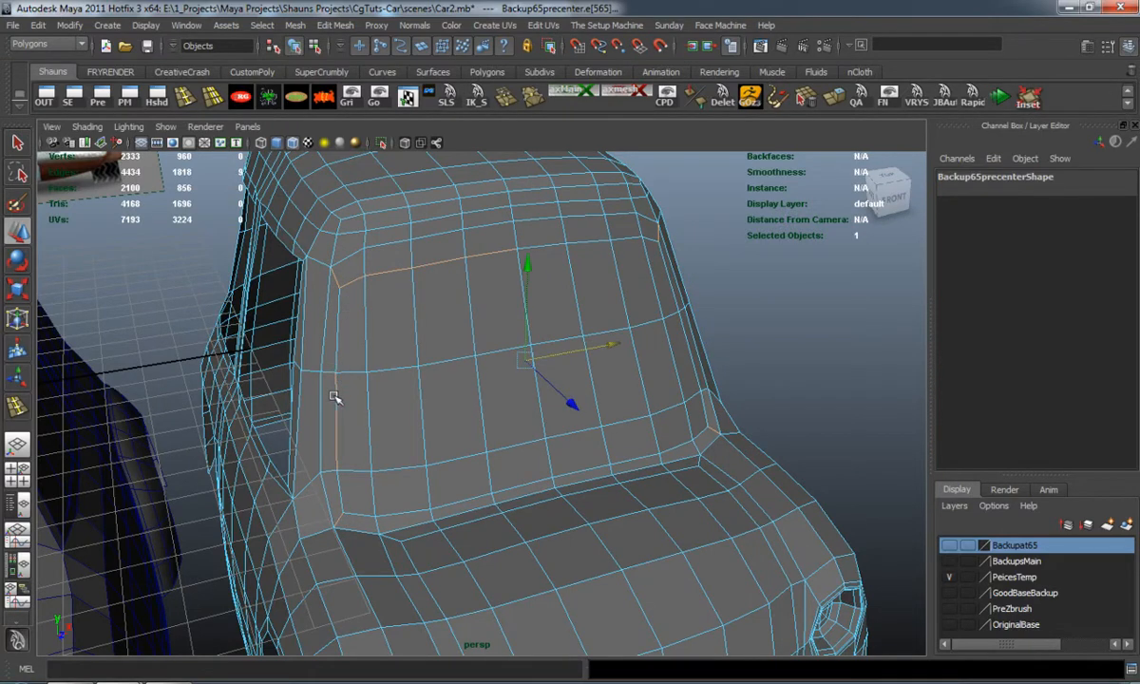
{"action": "left_click_drag", "start_coordinate": [430, 458], "coordinate": [330, 504], "text": "alt"}
{"action": "left_click", "coordinate": [344, 504], "text": "shift"}
{"action": "left_click_drag", "start_coordinate": [410, 501], "coordinate": [432, 497], "text": "alt"}
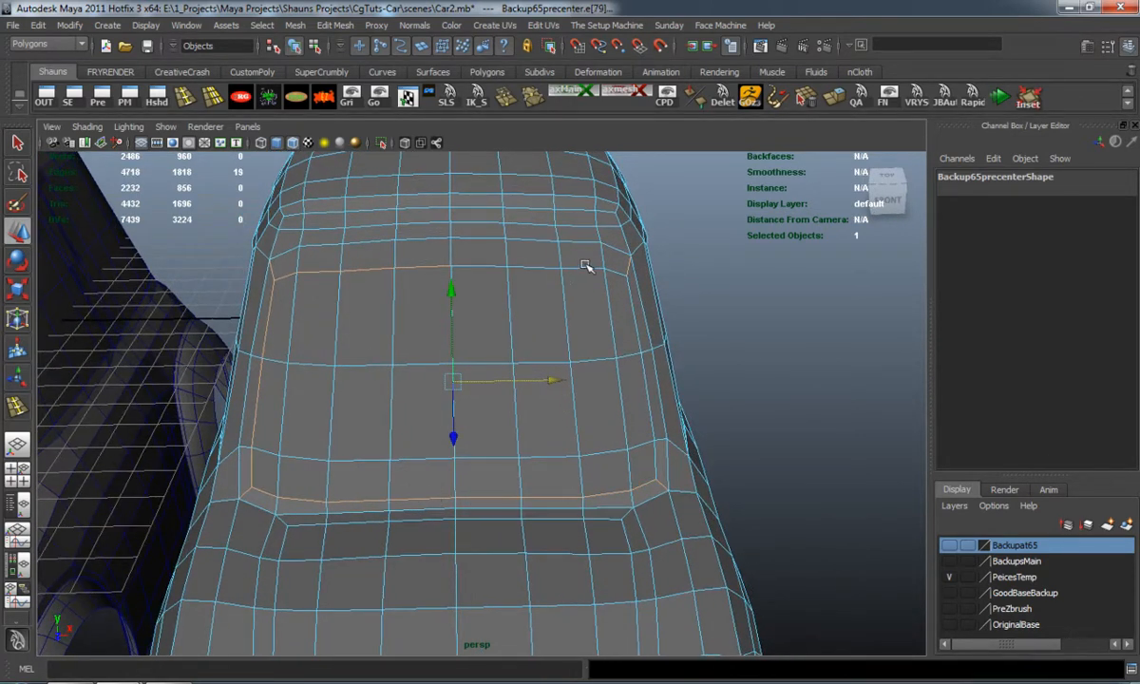
{"action": "left_click", "coordinate": [614, 271], "text": "shift"}
{"action": "key", "text": "ctrl+z"}
{"action": "key", "text": "ctrl+z"}
{"action": "left_click", "coordinate": [616, 273], "text": "shift"}
{"action": "left_click_drag", "start_coordinate": [616, 274], "coordinate": [504, 319], "text": "alt"}
{"action": "key", "text": "ctrl+z"}
Add the missing side edge to the windshield edge ring and delete the ring with its vertices.
{"action": "left_click", "coordinate": [334, 25]}
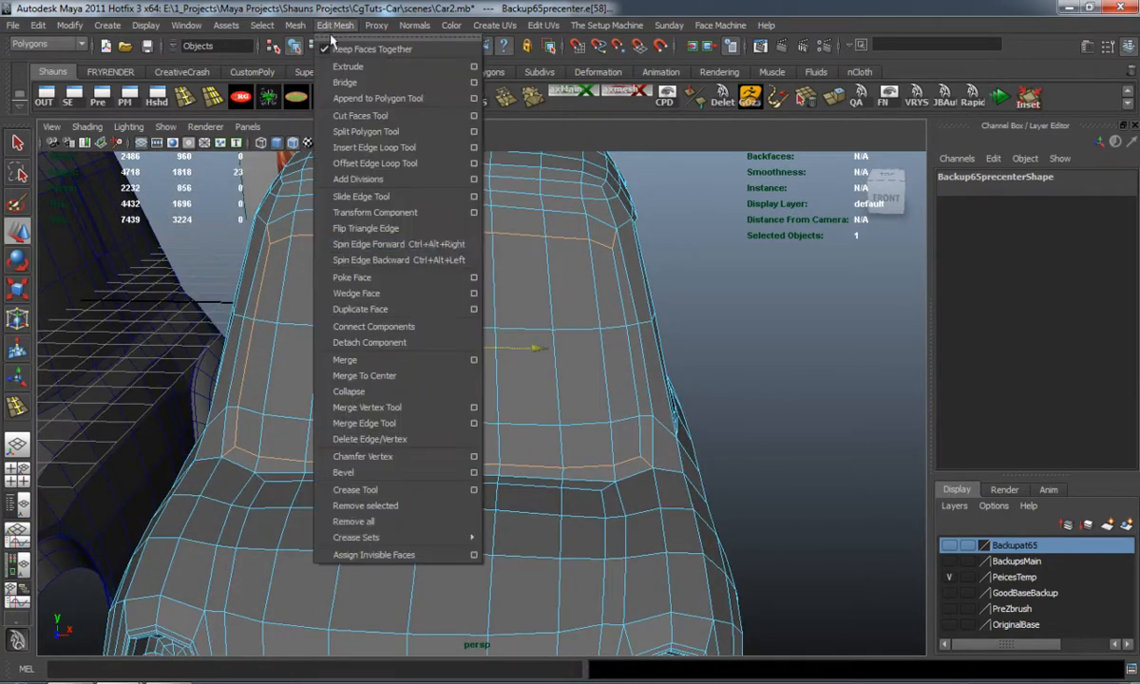
{"action": "left_click", "coordinate": [382, 440]}
{"action": "key", "text": "ctrl+z"}
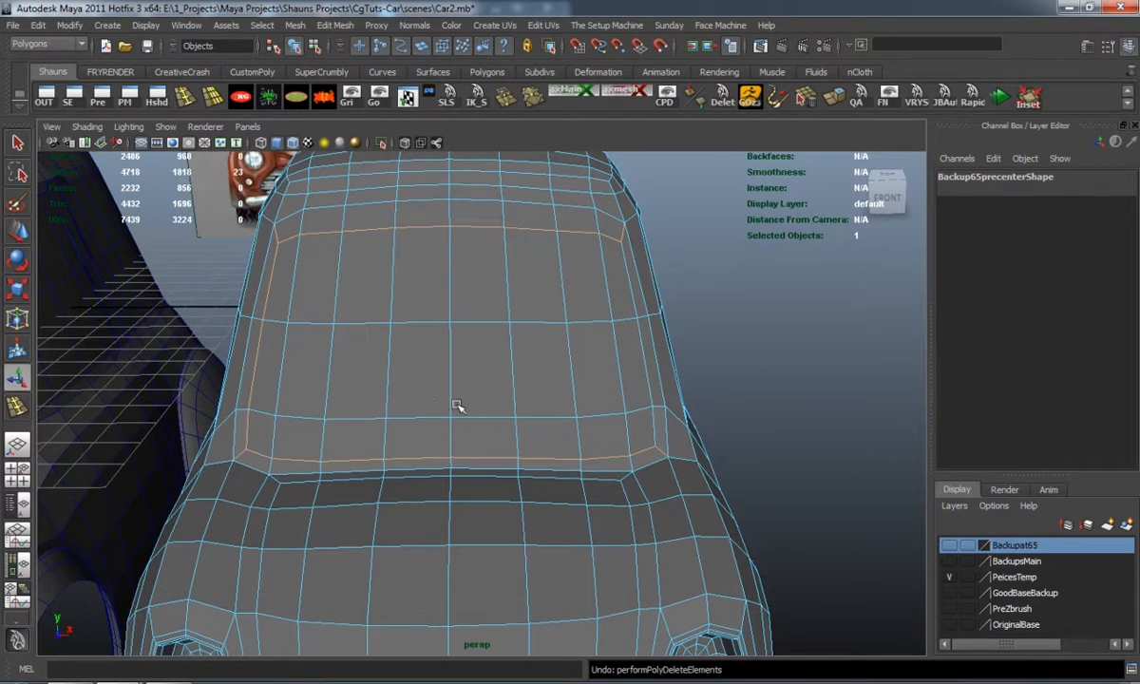
{"action": "left_click_drag", "start_coordinate": [432, 400], "coordinate": [561, 419], "text": "alt"}
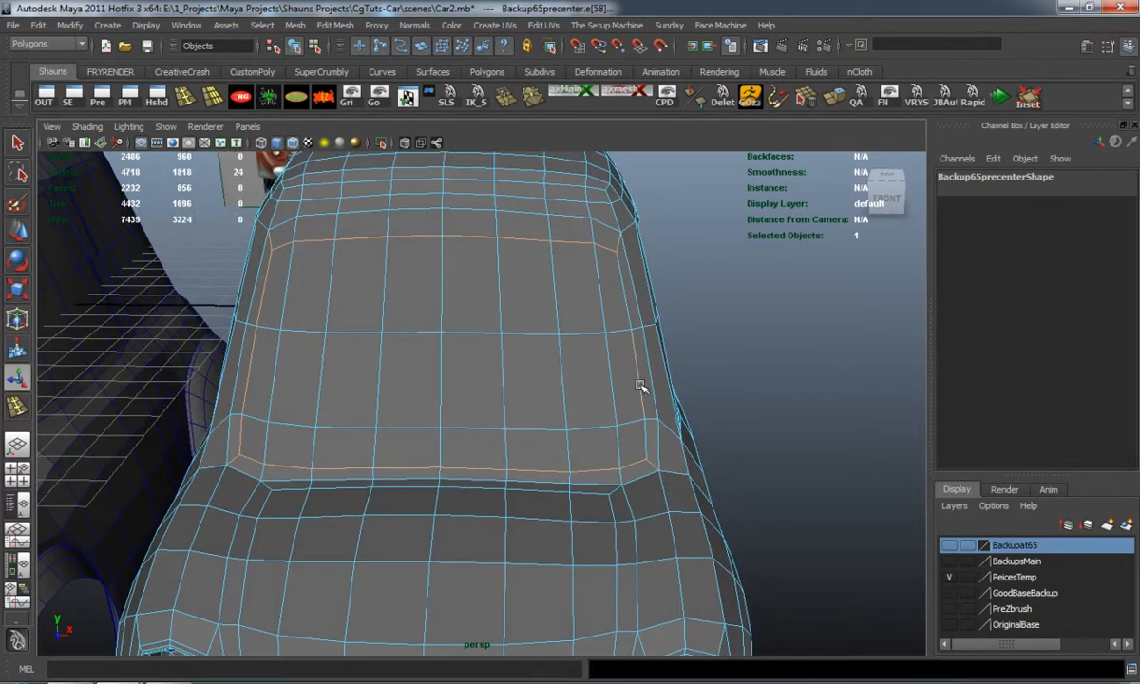
{"action": "key", "text": "ctrl+Delete"}
Merge the doubled vertices along the vertical centre line of the backup body.
{"action": "right_click_drag", "start_coordinate": [427, 329], "coordinate": [380, 333]}
{"action": "scroll", "coordinate": [383, 352], "scroll_direction": "down", "scroll_amount": 5}
{"action": "left_click_drag", "start_coordinate": [383, 352], "coordinate": [361, 340], "text": "alt"}
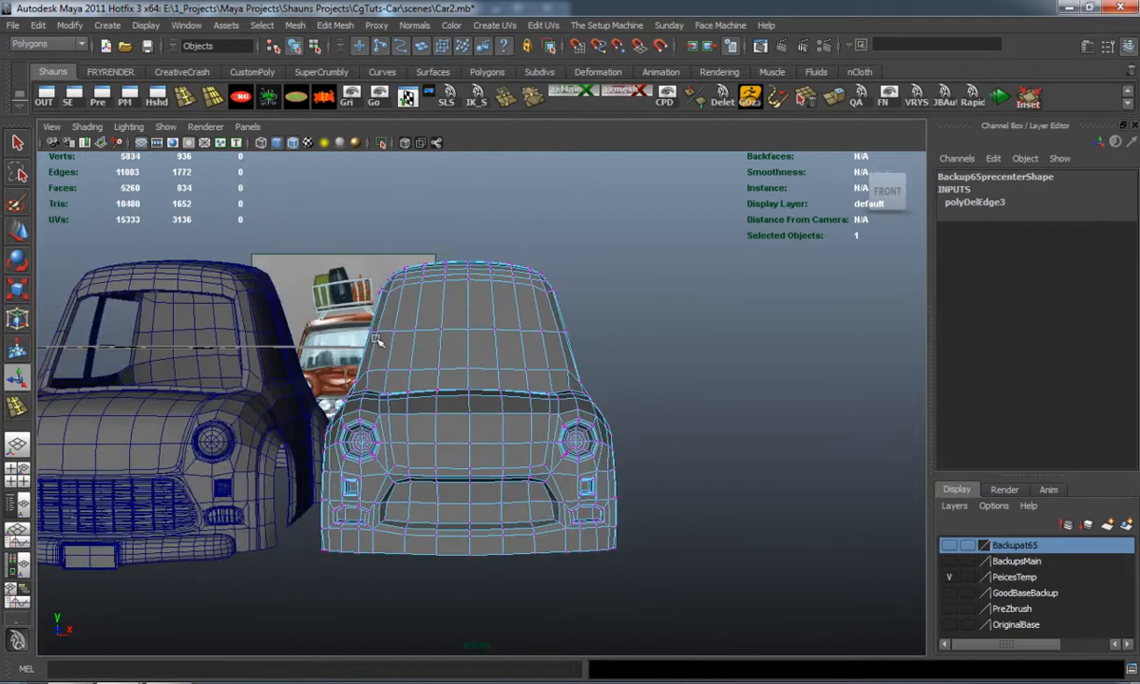
{"action": "left_click_drag", "start_coordinate": [446, 296], "coordinate": [456, 264], "text": "alt"}
{"action": "left_click_drag", "start_coordinate": [481, 593], "coordinate": [481, 593]}
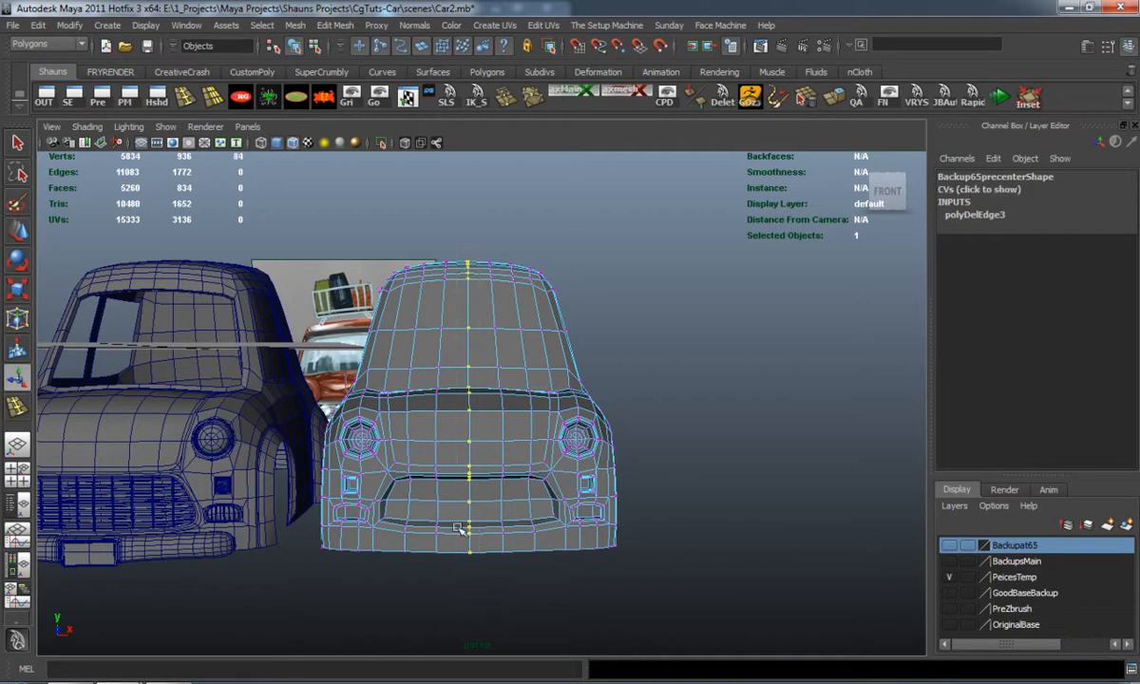
{"action": "left_click_drag", "start_coordinate": [426, 458], "coordinate": [421, 306], "text": "alt"}
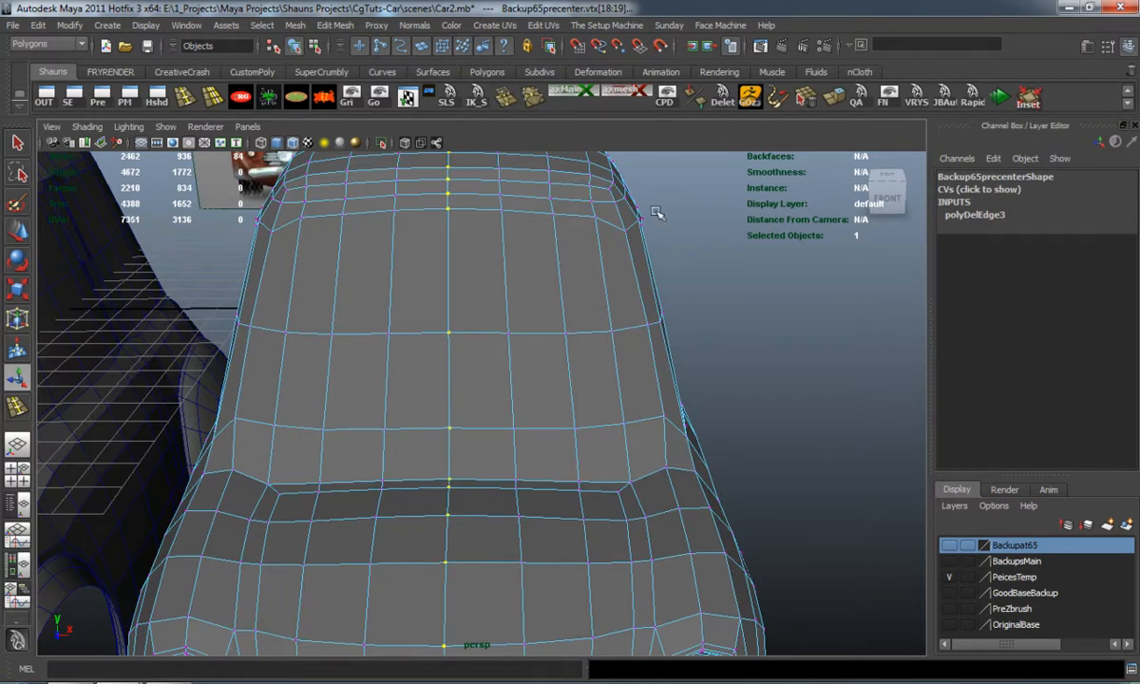
{"action": "left_click", "coordinate": [760, 261]}
Select all the windshield faces of the backup body and inset them to form a thin border loop.
{"action": "right_click_drag", "start_coordinate": [423, 286], "coordinate": [425, 321]}
{"action": "left_click_drag", "start_coordinate": [413, 310], "coordinate": [389, 323], "text": "alt"}
{"action": "left_click_drag", "start_coordinate": [634, 351], "coordinate": [633, 351]}
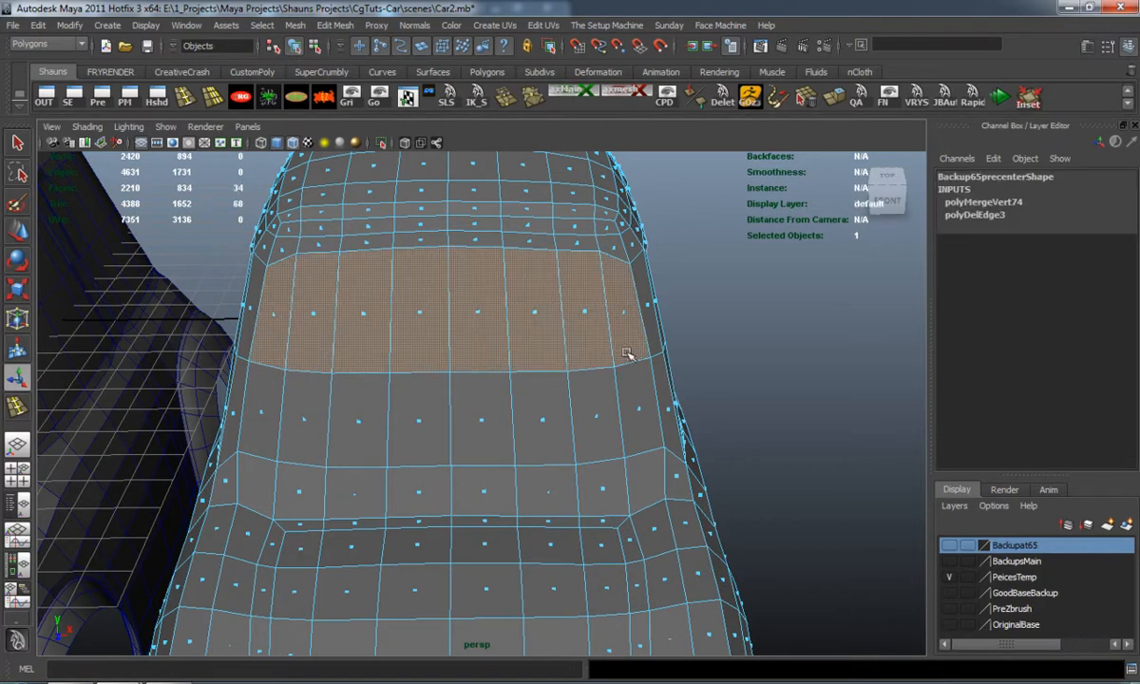
{"action": "left_click_drag", "start_coordinate": [633, 455], "coordinate": [628, 457], "text": "shift"}
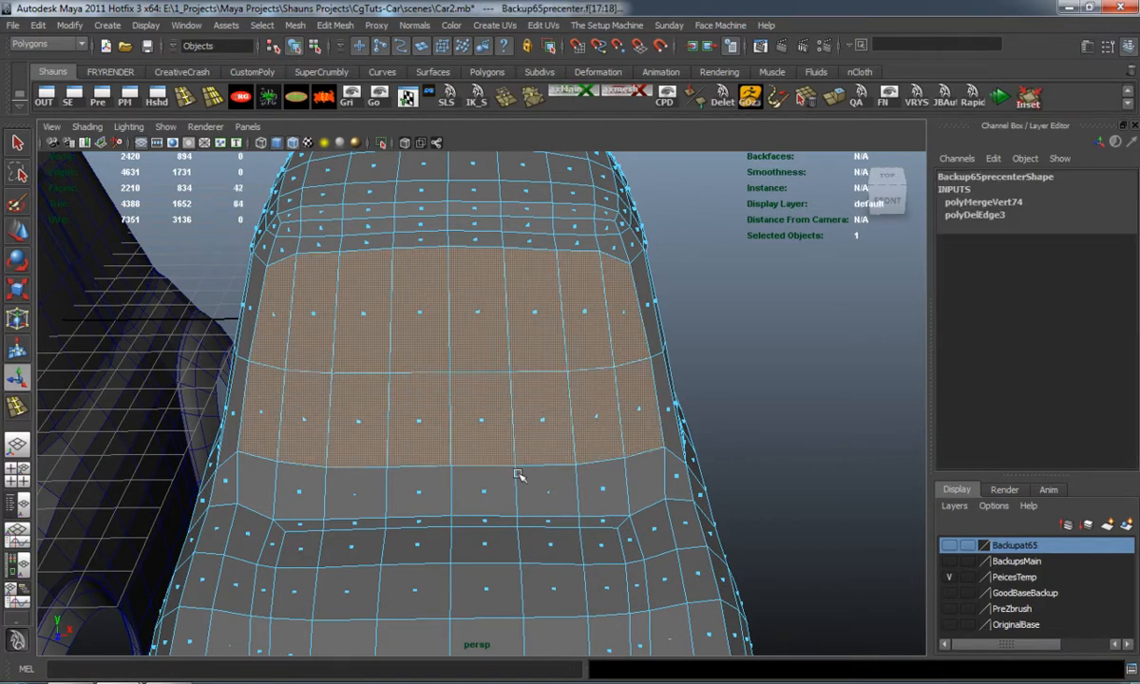
{"action": "left_click_drag", "start_coordinate": [655, 513], "coordinate": [453, 483], "text": "shift"}
{"action": "key", "text": "w"}
{"action": "scroll", "coordinate": [474, 450], "scroll_direction": "down", "scroll_amount": 5}
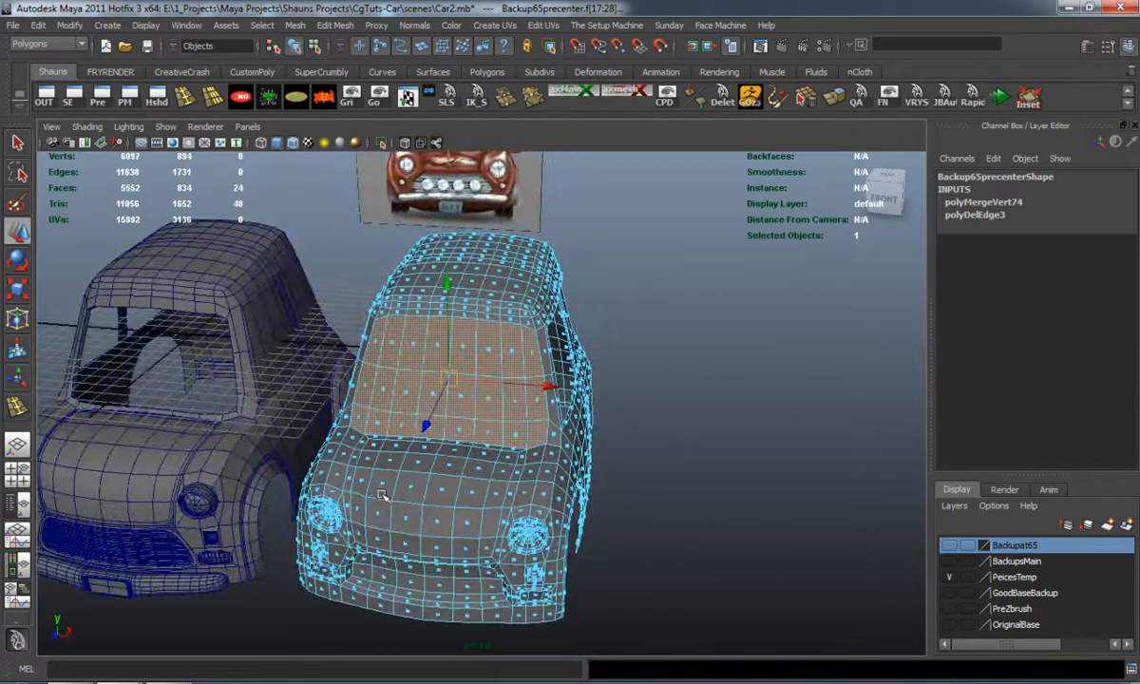
{"action": "scroll", "coordinate": [388, 477], "scroll_direction": "up", "scroll_amount": 5}
{"action": "left_click_drag", "start_coordinate": [388, 478], "coordinate": [531, 437], "text": "alt"}
{"action": "left_click", "coordinate": [1028, 99]}
{"action": "key", "text": "w"}
{"action": "right_click_drag", "start_coordinate": [529, 438], "coordinate": [509, 440], "text": "alt"}
{"action": "left_click_drag", "start_coordinate": [510, 440], "coordinate": [506, 449], "text": "alt"}
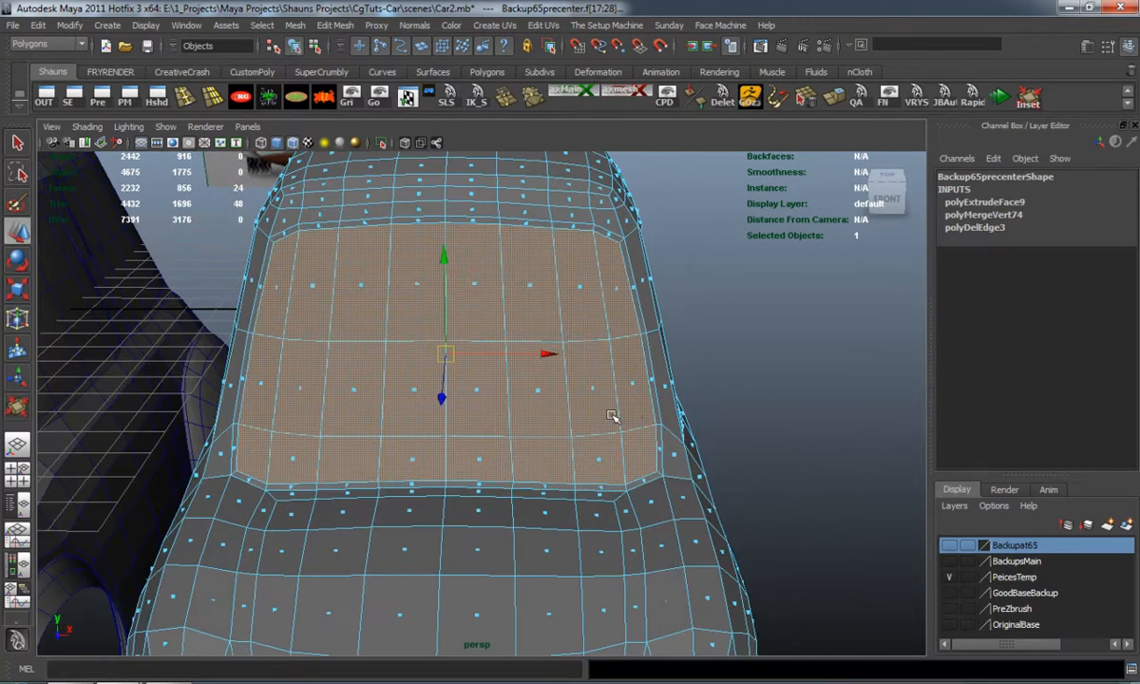
{"action": "left_click", "coordinate": [746, 344]}
Duplicate the thin face loop around the backup body's windshield as a separate strip and keep only that strip selected.
{"action": "left_click_drag", "start_coordinate": [323, 299], "coordinate": [399, 320], "text": "alt"}
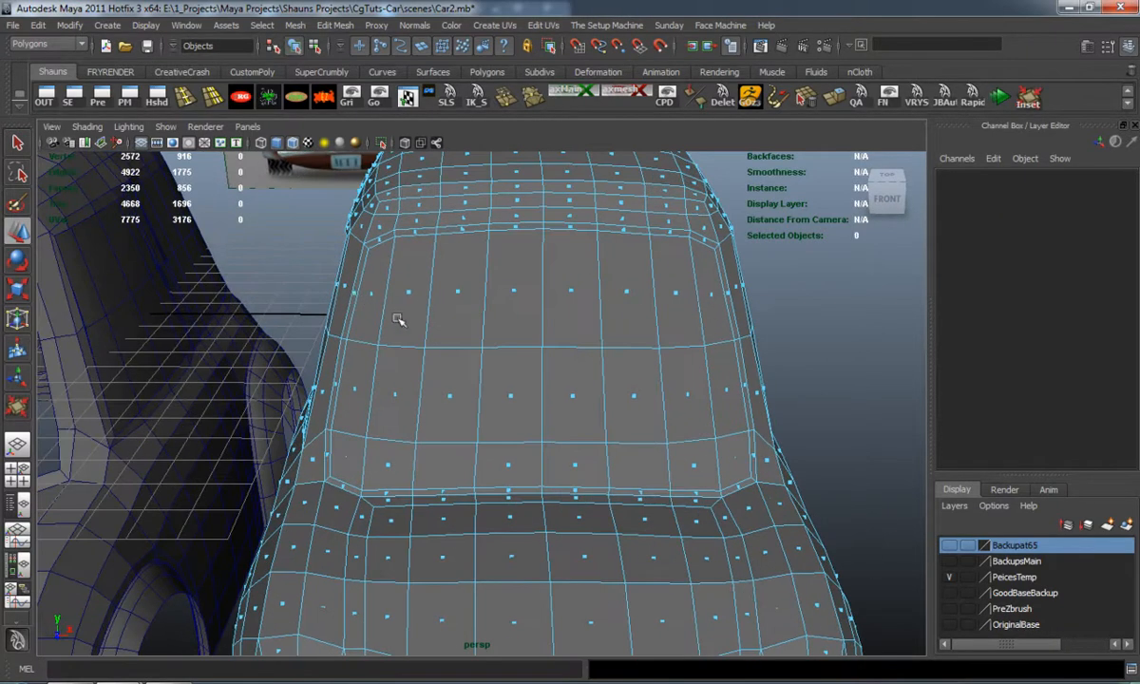
{"action": "left_click", "coordinate": [354, 303]}
{"action": "double_click", "coordinate": [334, 382], "text": "shift"}
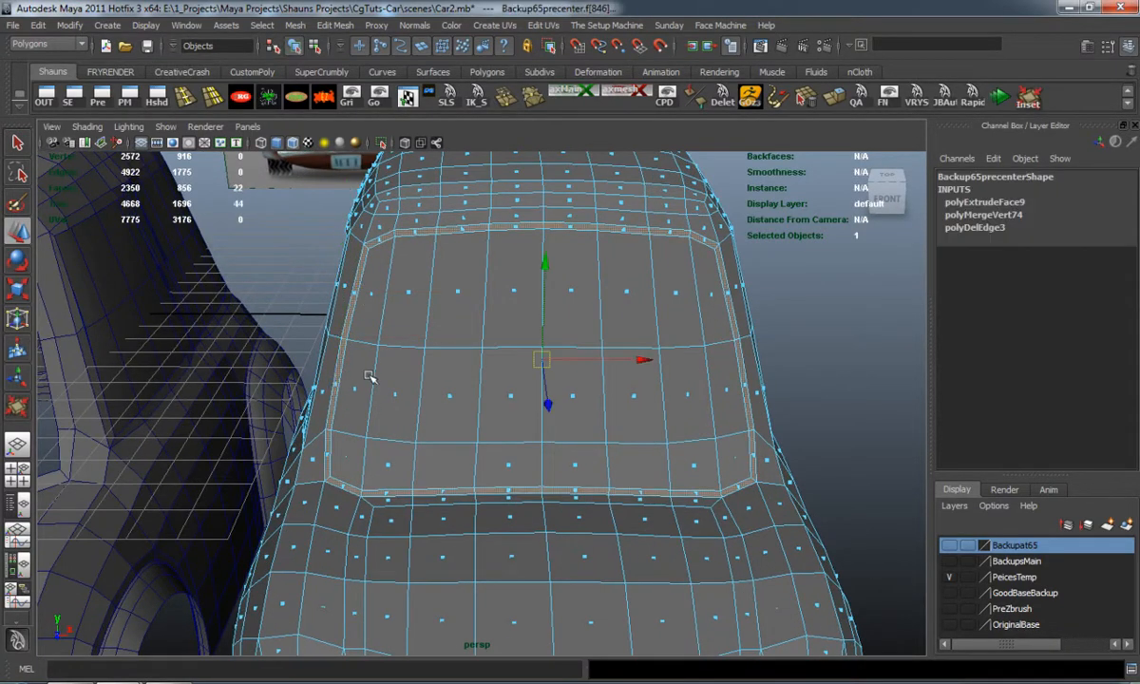
{"action": "left_click", "coordinate": [334, 25]}
{"action": "left_click", "coordinate": [376, 310]}
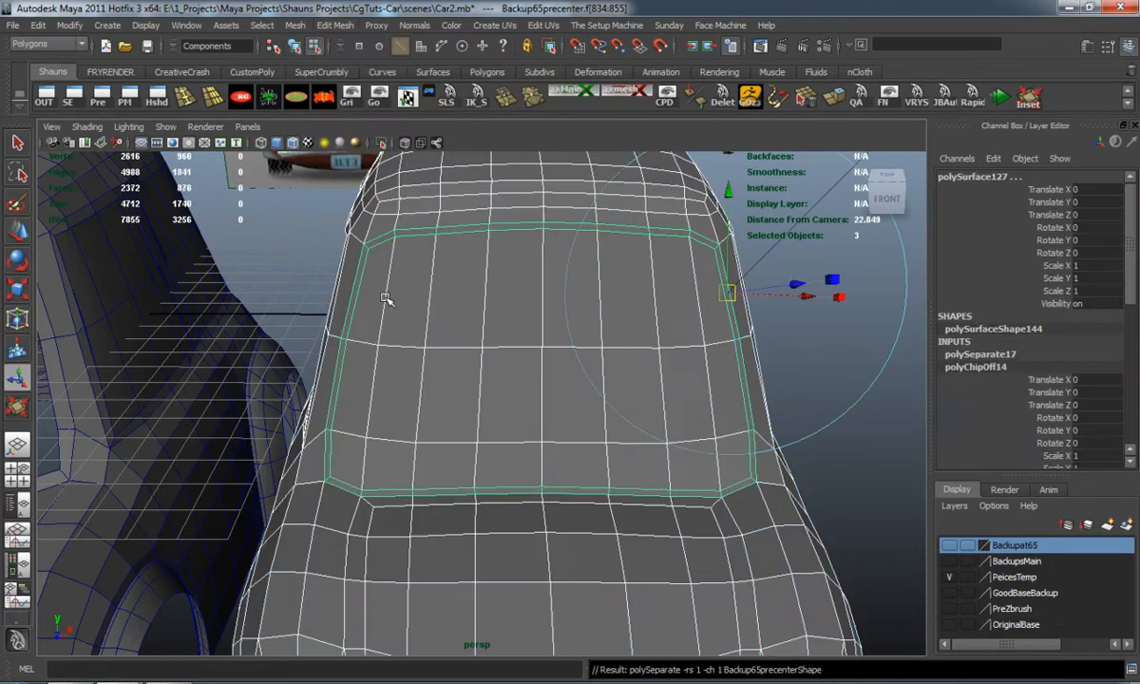
{"action": "right_click_drag", "start_coordinate": [424, 247], "coordinate": [462, 226]}
{"action": "left_click", "coordinate": [455, 306], "text": "shift"}
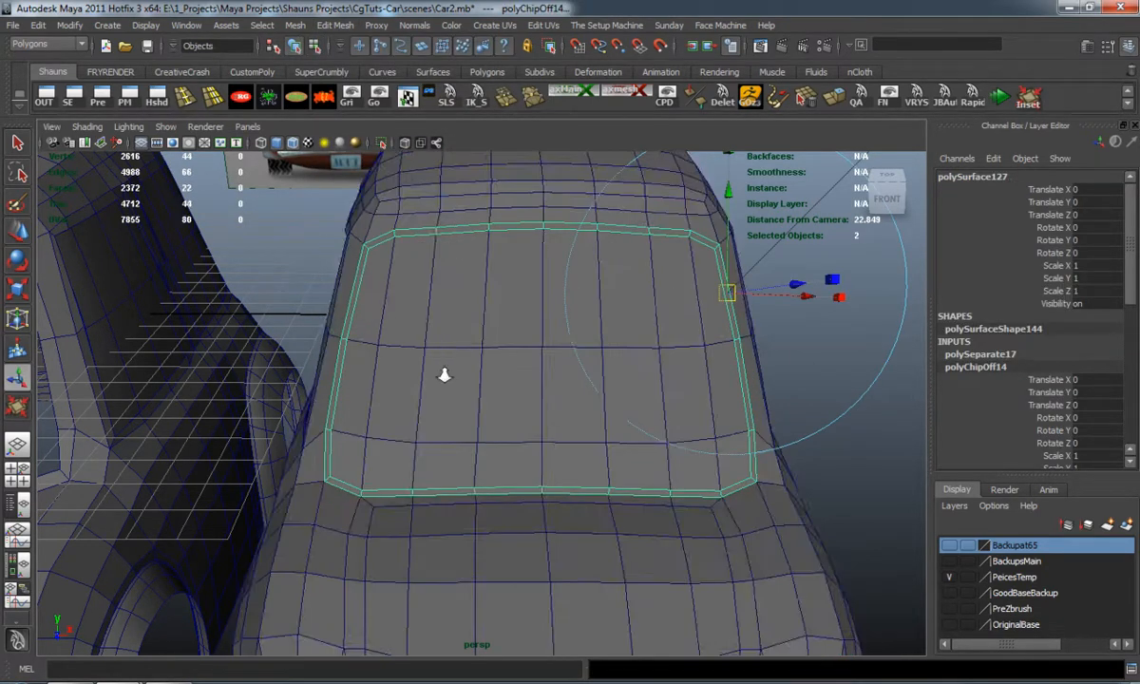
Delete the windshield strip's history and move it sideways onto the windshield opening of the cut-out body.
{"action": "right_click_drag", "start_coordinate": [444, 373], "coordinate": [408, 365], "text": "alt"}
{"action": "middle_click_drag", "start_coordinate": [408, 366], "coordinate": [577, 330], "text": "alt"}
{"action": "left_click", "coordinate": [297, 91]}
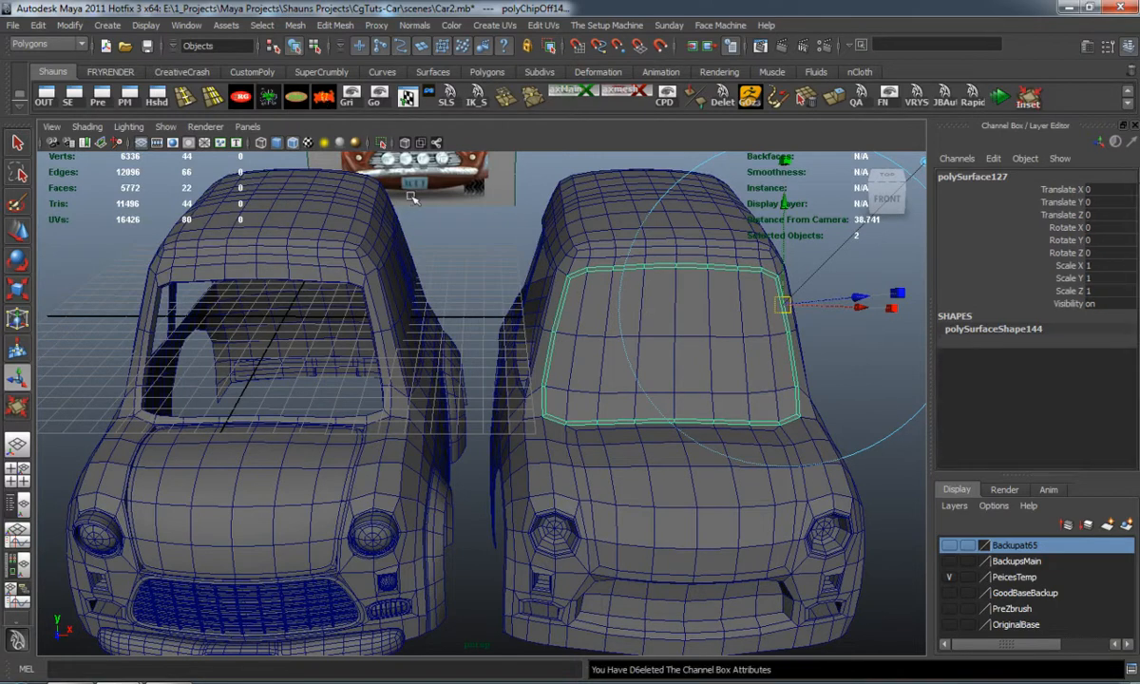
{"action": "key", "text": "w"}
{"action": "left_click_drag", "start_coordinate": [772, 349], "coordinate": [361, 337]}
Turn on smooth mesh preview for the cut-out body shell and the windshield strip.
{"action": "left_click", "coordinate": [336, 224]}
{"action": "key", "text": "3"}
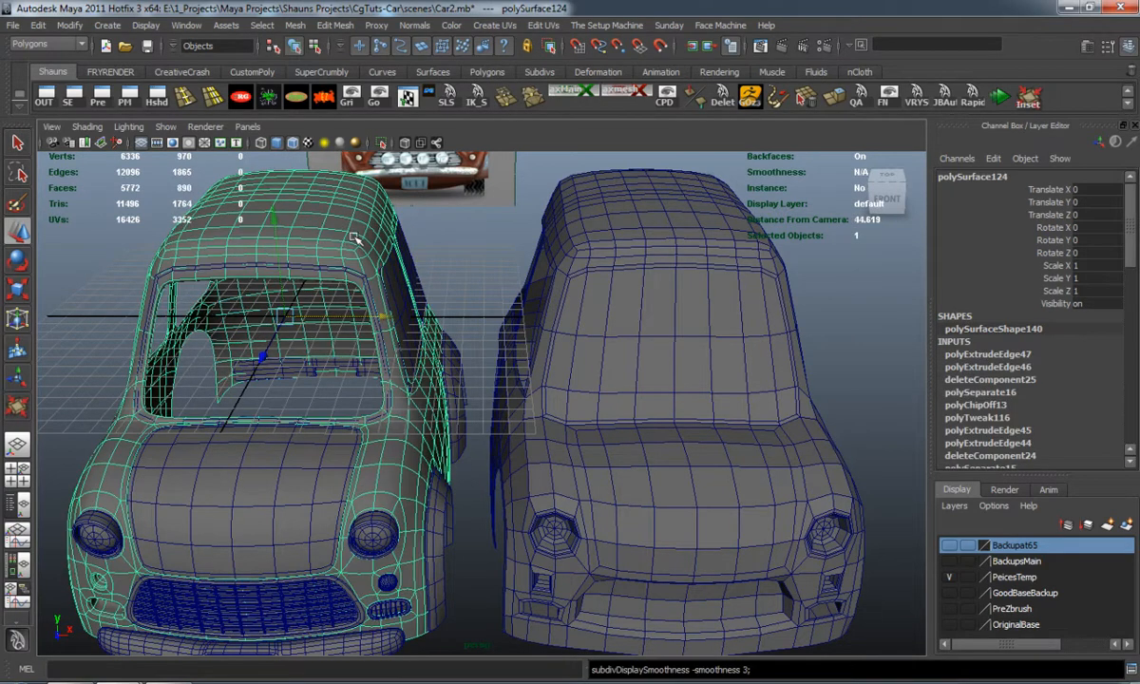
{"action": "left_click", "coordinate": [57, 297]}
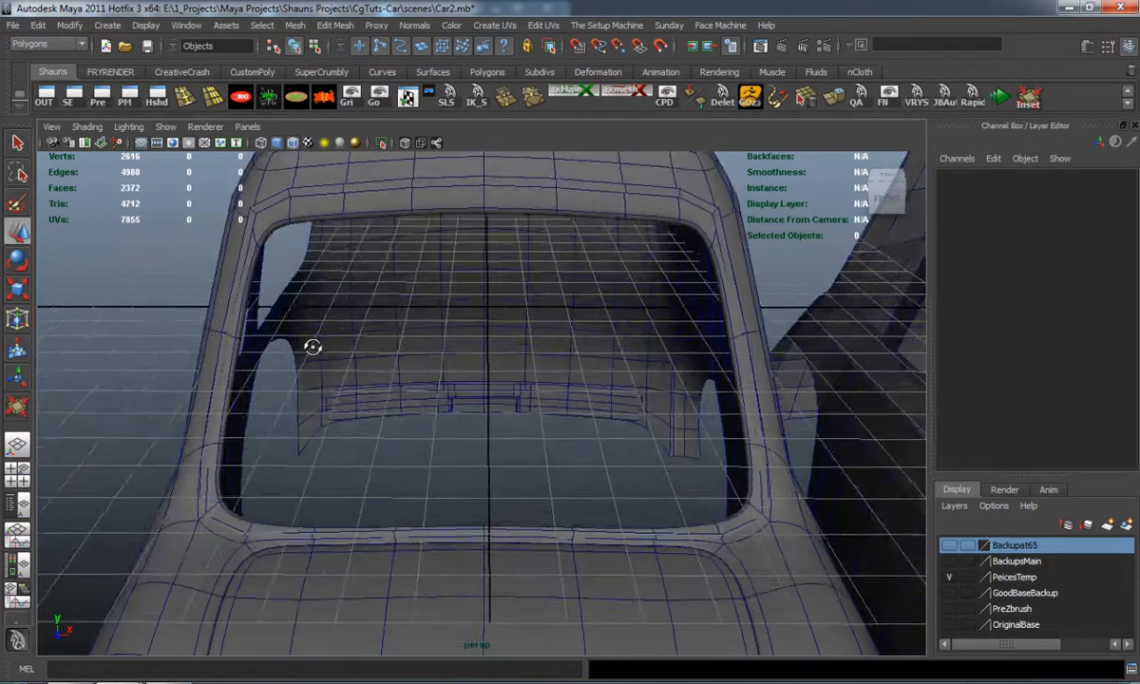
{"action": "middle_click_drag", "start_coordinate": [314, 346], "coordinate": [315, 407], "text": "alt"}
{"action": "left_click", "coordinate": [371, 241]}
{"action": "key", "text": "3"}
Select the strip's upper vertices and move them to follow the top edge of the windshield opening.
{"action": "right_click_drag", "start_coordinate": [371, 242], "coordinate": [264, 214]}
{"action": "left_click_drag", "start_coordinate": [255, 229], "coordinate": [740, 324]}
{"action": "left_click_drag", "start_coordinate": [432, 359], "coordinate": [442, 318], "text": "alt"}
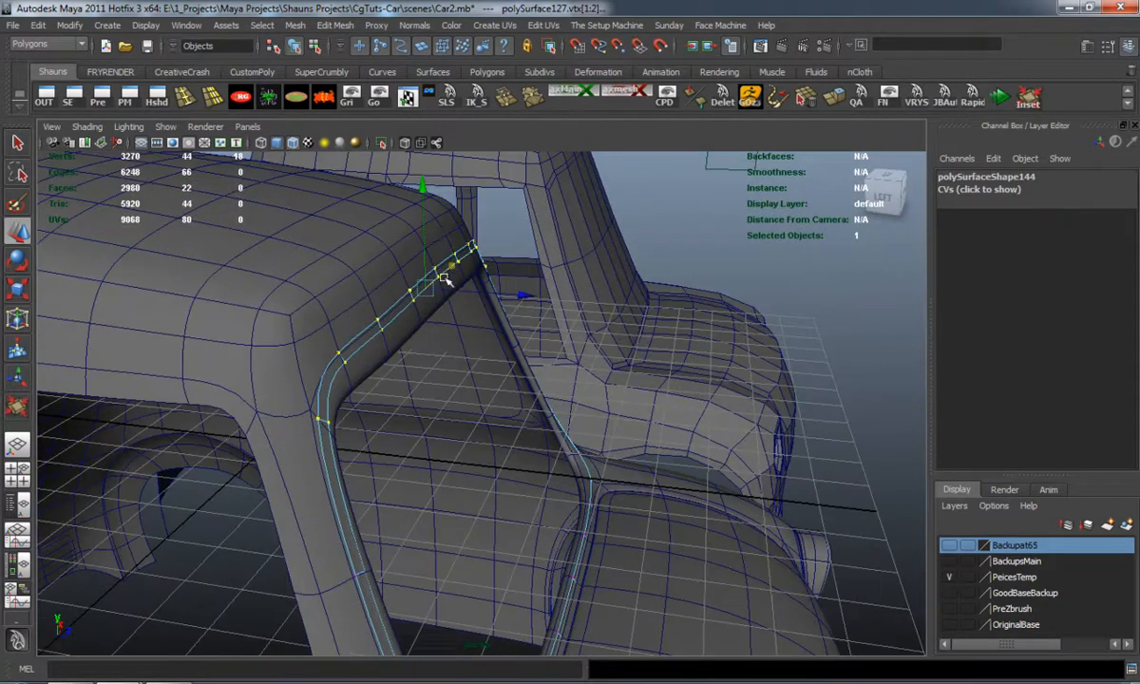
{"action": "left_click_drag", "start_coordinate": [427, 186], "coordinate": [421, 195]}
{"action": "left_click_drag", "start_coordinate": [527, 309], "coordinate": [412, 266]}
{"action": "left_click_drag", "start_coordinate": [402, 179], "coordinate": [402, 188]}
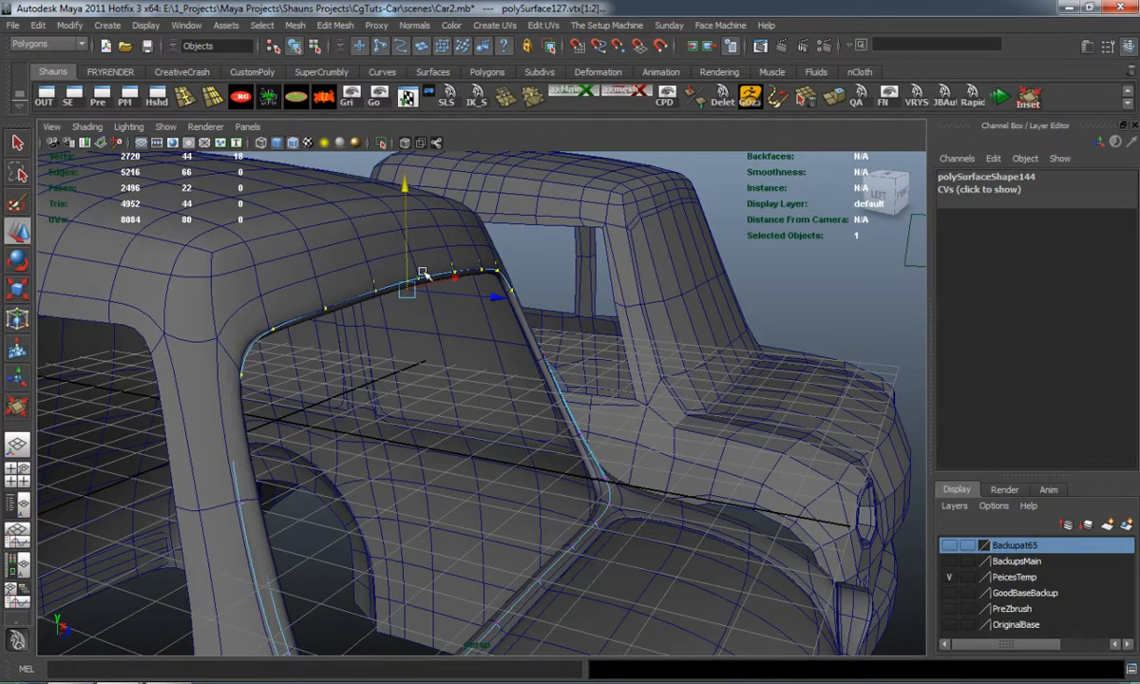
Finish fitting the strip's top edge and delete the faces of one half of the windshield strip.
{"action": "left_click_drag", "start_coordinate": [493, 298], "coordinate": [366, 318]}
{"action": "mouse_move", "coordinate": [377, 264]}
{"action": "right_mouse_down"}
{"action": "mouse_move", "coordinate": [380, 254]}
{"action": "mouse_move", "coordinate": [376, 265]}
{"action": "right_mouse_up"}
{"action": "left_click_drag", "start_coordinate": [376, 265], "coordinate": [211, 245], "text": "alt"}
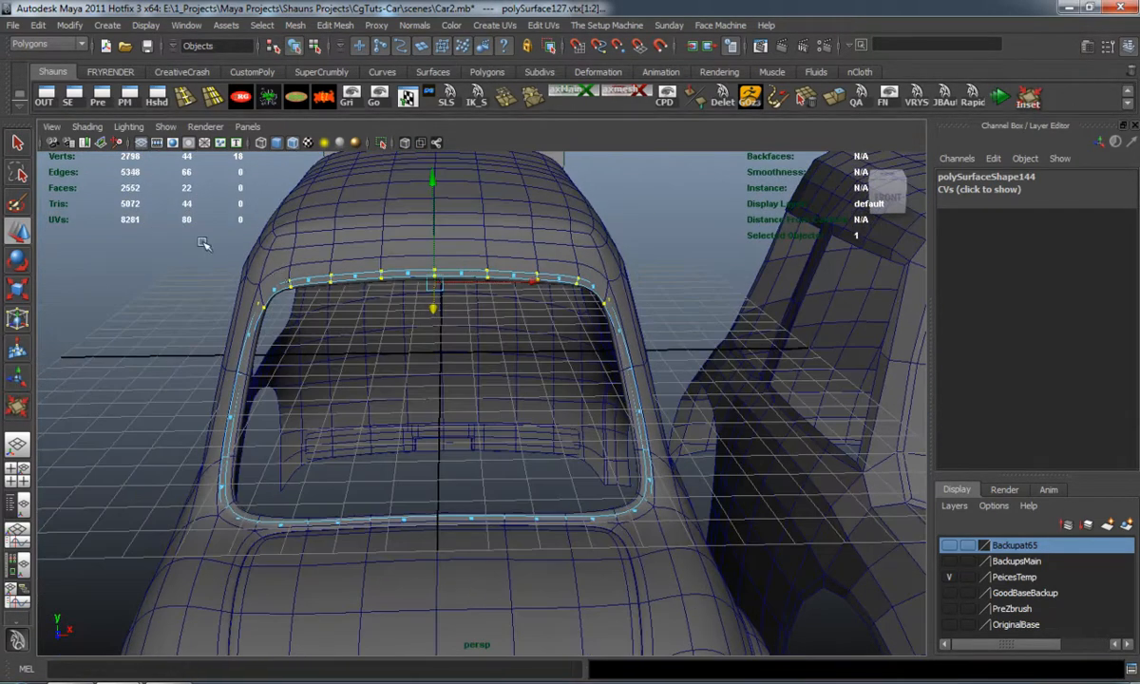
{"action": "left_click_drag", "start_coordinate": [419, 676], "coordinate": [436, 673]}
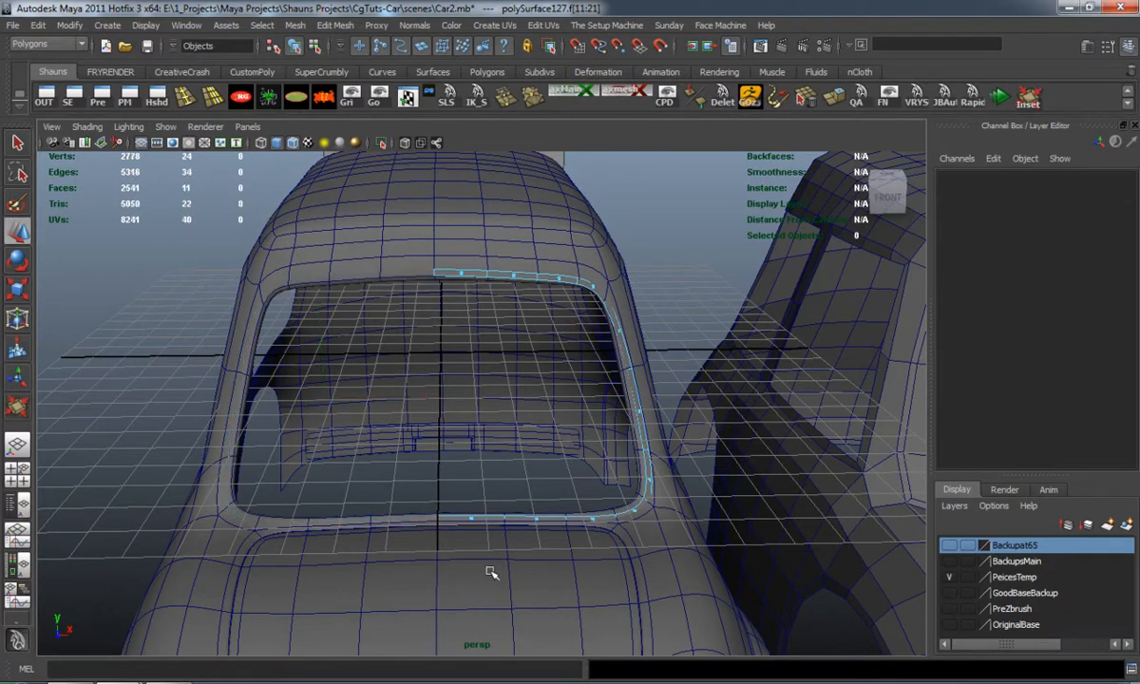
{"action": "key", "text": "Delete"}
Move the remaining half strip's vertices along the windshield pillar and lower corner to fit the opening.
{"action": "scroll", "coordinate": [534, 461], "scroll_direction": "up", "scroll_amount": 2}
{"action": "left_click_drag", "start_coordinate": [534, 461], "coordinate": [494, 340], "text": "alt"}
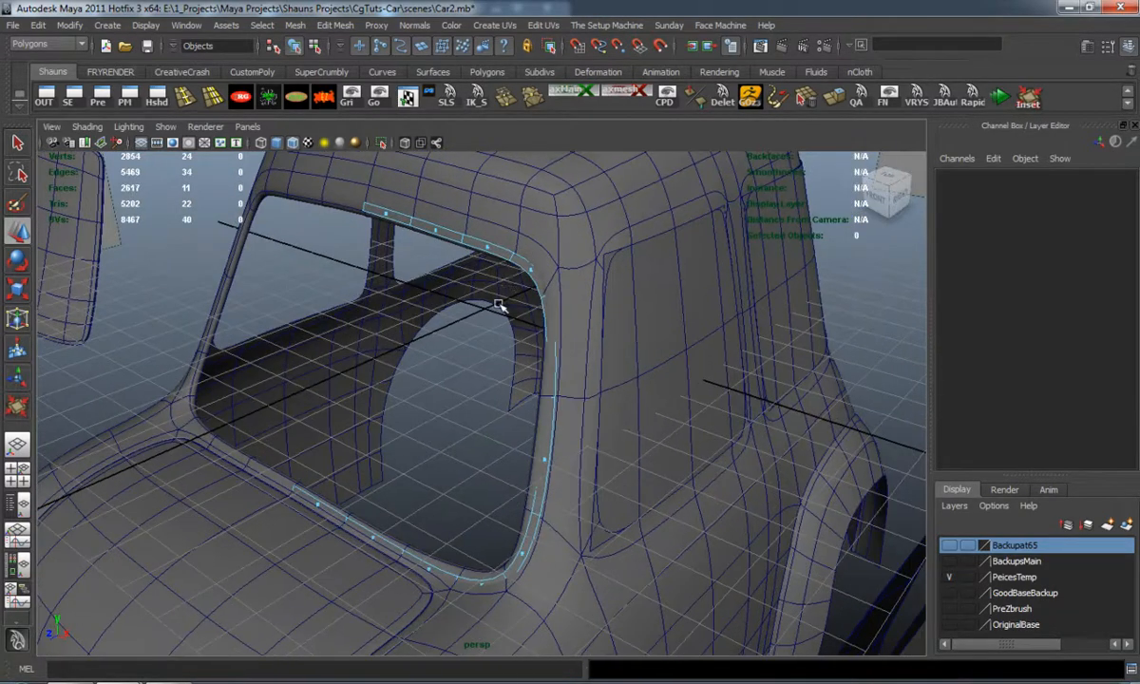
{"action": "right_click_drag", "start_coordinate": [510, 259], "coordinate": [513, 273]}
{"action": "left_click_drag", "start_coordinate": [580, 356], "coordinate": [568, 349]}
{"action": "left_click_drag", "start_coordinate": [491, 311], "coordinate": [488, 309]}
{"action": "left_click_drag", "start_coordinate": [509, 364], "coordinate": [485, 436]}
{"action": "left_click_drag", "start_coordinate": [522, 500], "coordinate": [555, 530]}
{"action": "left_click_drag", "start_coordinate": [473, 570], "coordinate": [524, 584]}
{"action": "middle_click_drag", "start_coordinate": [511, 548], "coordinate": [540, 611]}
Select the half strip's bottom-edge and lower-corner vertices and move them to follow the bottom of the windshield opening.
{"action": "left_click_drag", "start_coordinate": [511, 647], "coordinate": [353, 571]}
{"action": "left_click_drag", "start_coordinate": [285, 460], "coordinate": [471, 611]}
{"action": "left_click_drag", "start_coordinate": [451, 455], "coordinate": [513, 502], "text": "ctrl"}
{"action": "left_click_drag", "start_coordinate": [366, 415], "coordinate": [355, 409]}
{"action": "left_click_drag", "start_coordinate": [265, 517], "coordinate": [494, 540]}
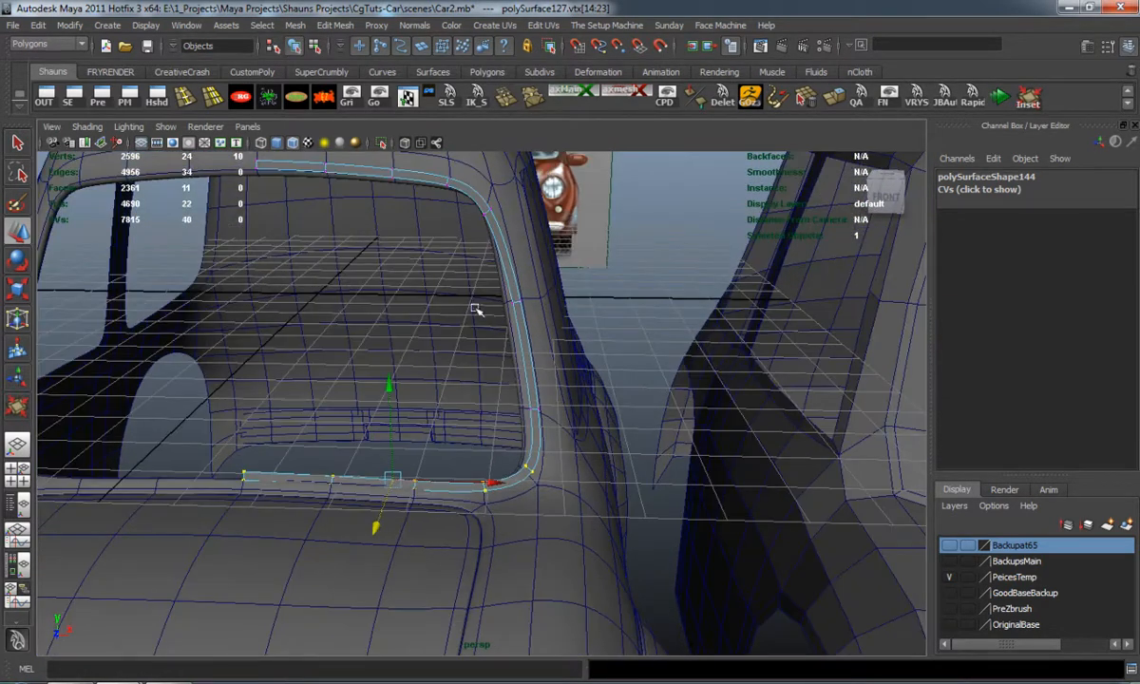
Adjust the half strip's side vertices to follow the windshield pillar, undoing the last adjustment.
{"action": "left_click_drag", "start_coordinate": [472, 203], "coordinate": [605, 515]}
{"action": "left_click_drag", "start_coordinate": [605, 516], "coordinate": [601, 401], "text": "alt"}
{"action": "left_click_drag", "start_coordinate": [633, 293], "coordinate": [477, 243]}
{"action": "left_click_drag", "start_coordinate": [513, 298], "coordinate": [477, 251]}
{"action": "left_click_drag", "start_coordinate": [583, 252], "coordinate": [413, 282]}
{"action": "left_click_drag", "start_coordinate": [331, 293], "coordinate": [496, 375]}
{"action": "left_click_drag", "start_coordinate": [326, 300], "coordinate": [415, 272]}
{"action": "key", "text": "ctrl+z"}
Select the vertex pair at the half strip's upper corner and move it to fit the rounded corner of the opening.
{"action": "left_click", "coordinate": [393, 231], "text": "shift"}
{"action": "left_click_drag", "start_coordinate": [415, 191], "coordinate": [489, 490]}
{"action": "left_click_drag", "start_coordinate": [585, 441], "coordinate": [591, 456]}
{"action": "left_click_drag", "start_coordinate": [594, 520], "coordinate": [552, 258]}
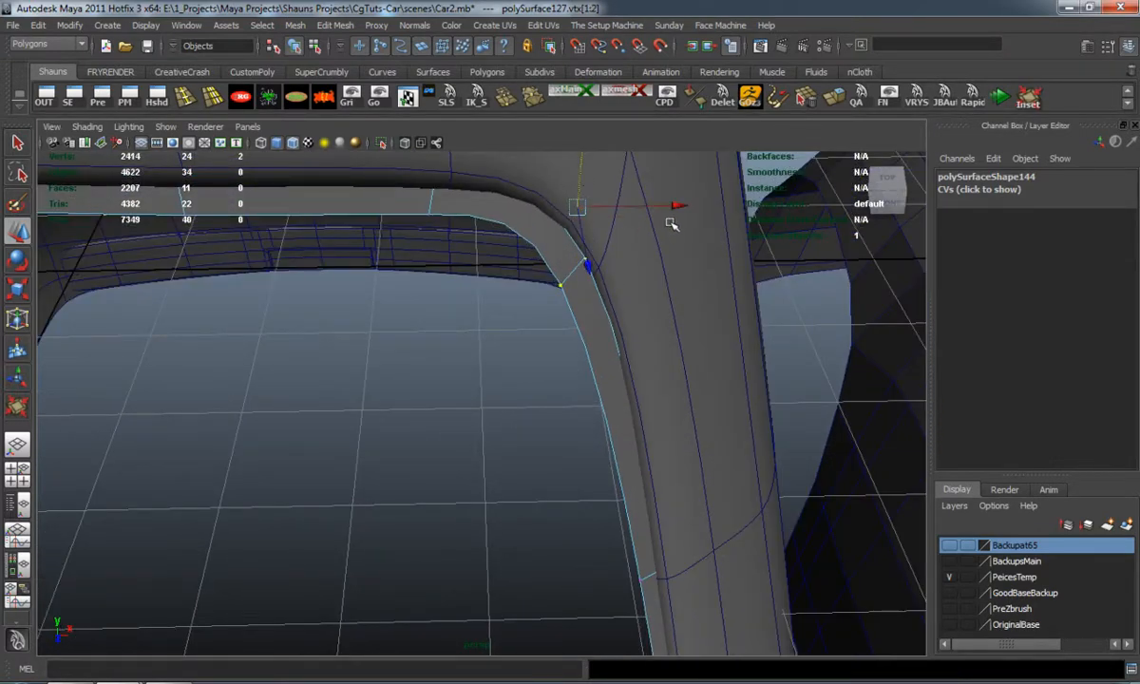
{"action": "left_click_drag", "start_coordinate": [676, 207], "coordinate": [695, 454], "text": "alt"}
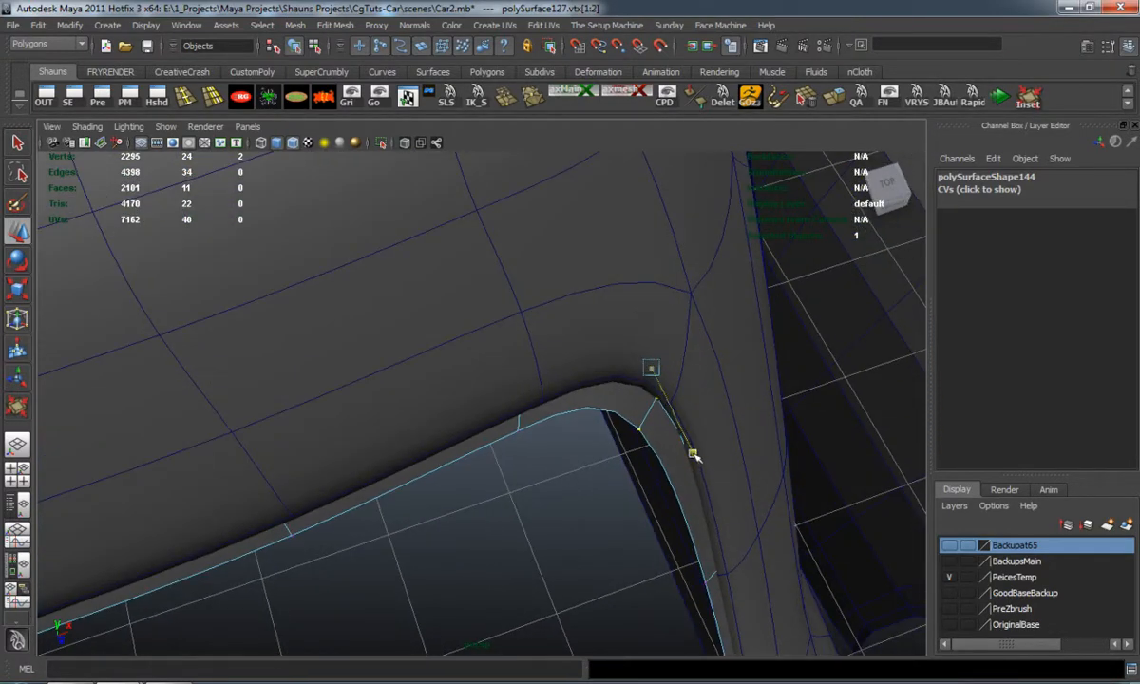
{"action": "left_click_drag", "start_coordinate": [624, 458], "coordinate": [615, 297], "text": "alt"}
{"action": "right_click_drag", "start_coordinate": [615, 298], "coordinate": [623, 272]}
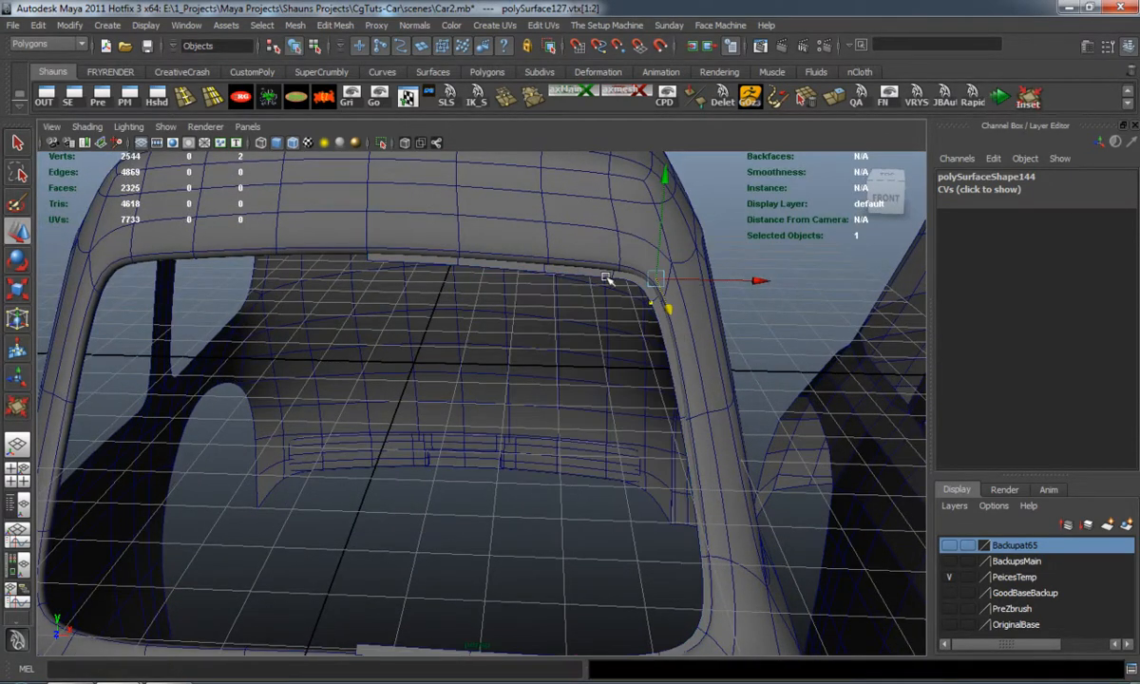
Mirror the half strip across the car's centre to form the full windshield loop, with smooth mesh preview on.
{"action": "key", "text": "F10"}
{"action": "left_click_drag", "start_coordinate": [521, 387], "coordinate": [574, 337], "text": "alt"}
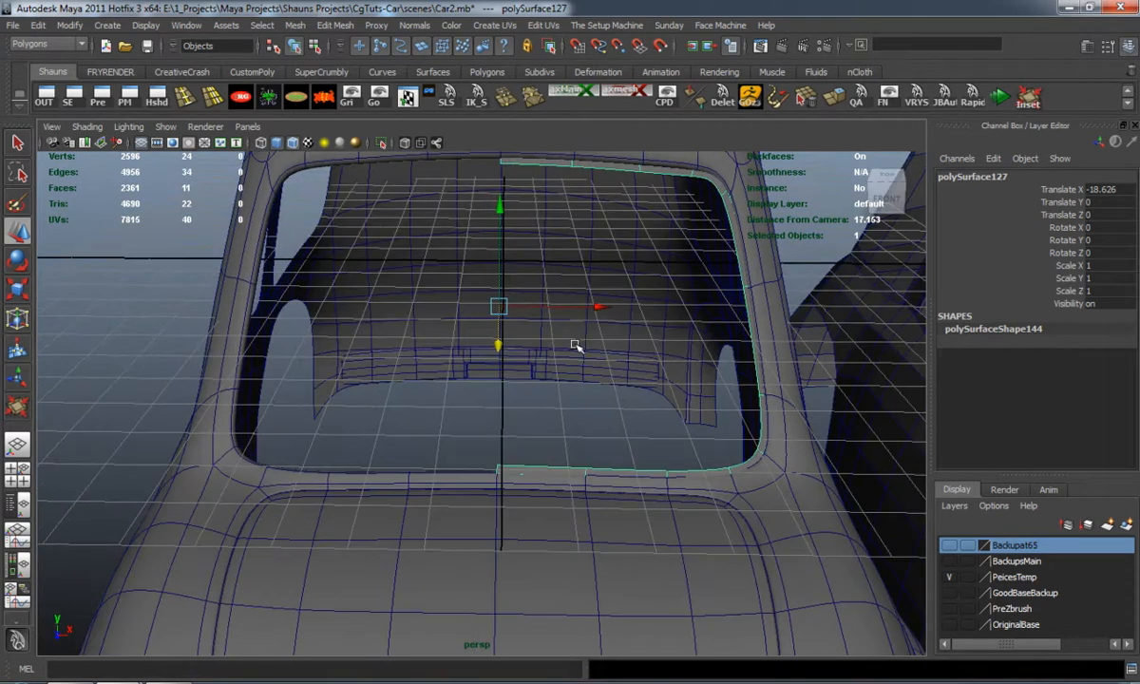
{"action": "left_click", "coordinate": [294, 25]}
{"action": "left_click", "coordinate": [318, 338]}
{"action": "key", "text": "3"}
Select the seam vertices at the centre of the strip's bottom edge and merge them.
{"action": "right_click_drag", "start_coordinate": [521, 424], "coordinate": [510, 468]}
{"action": "right_click_drag", "start_coordinate": [463, 420], "coordinate": [459, 461]}
{"action": "right_click_drag", "start_coordinate": [188, 424], "coordinate": [215, 490]}
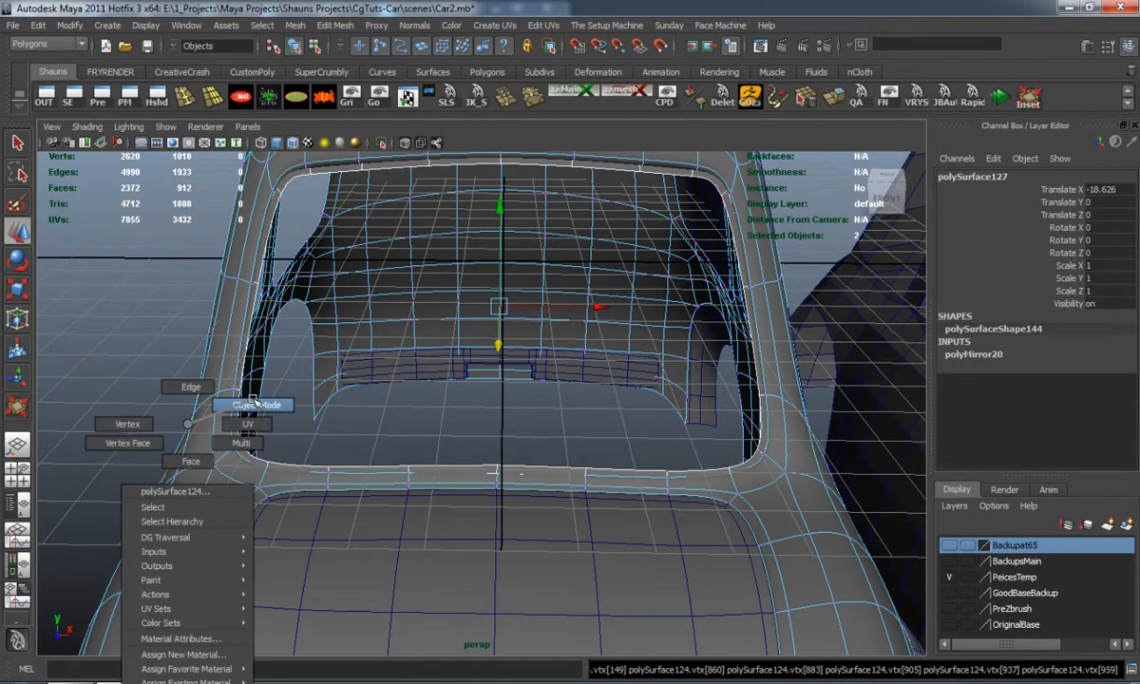
{"action": "right_click_drag", "start_coordinate": [253, 402], "coordinate": [253, 404]}
{"action": "right_click_drag", "start_coordinate": [370, 439], "coordinate": [366, 403]}
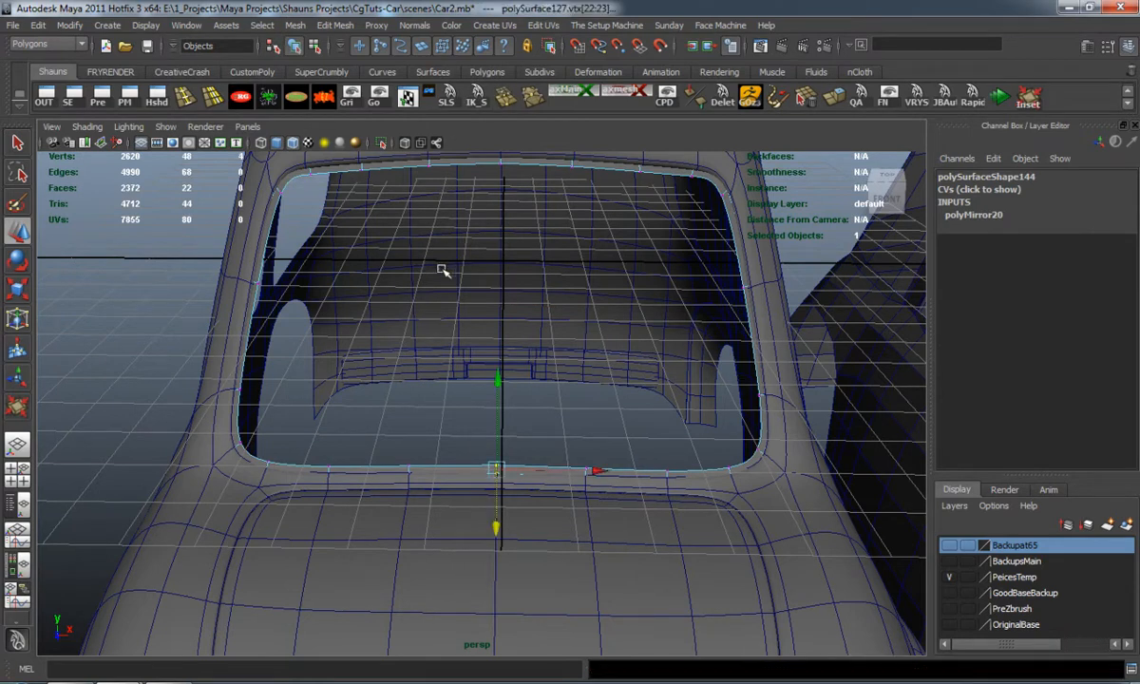
{"action": "key", "text": "g"}
{"action": "middle_click_drag", "start_coordinate": [442, 323], "coordinate": [441, 344], "text": "alt"}
{"action": "scroll", "coordinate": [433, 494], "scroll_direction": "up", "scroll_amount": 2}
{"action": "middle_click_drag", "start_coordinate": [423, 472], "coordinate": [417, 424], "text": "alt"}
{"action": "left_click_drag", "start_coordinate": [417, 425], "coordinate": [524, 486], "text": "alt"}
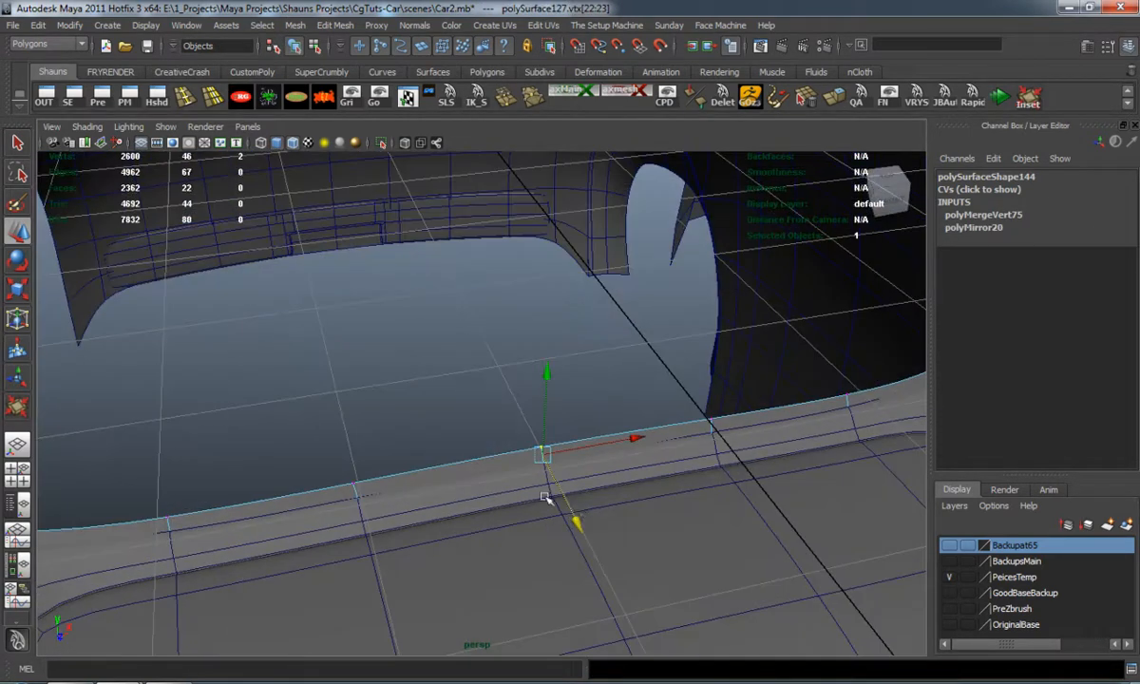
{"action": "left_click", "coordinate": [570, 497]}
{"action": "key", "text": "z"}
{"action": "left_click_drag", "start_coordinate": [579, 526], "coordinate": [554, 493]}
{"action": "key", "text": "z"}
{"action": "left_click", "coordinate": [430, 342]}
Select the seam vertices at the centre of the strip's top edge and merge them.
{"action": "scroll", "coordinate": [446, 291], "scroll_direction": "down", "scroll_amount": 5}
{"action": "middle_click_drag", "start_coordinate": [446, 291], "coordinate": [459, 399], "text": "alt"}
{"action": "scroll", "coordinate": [459, 399], "scroll_direction": "up", "scroll_amount": 2}
{"action": "left_click_drag", "start_coordinate": [459, 404], "coordinate": [415, 428], "text": "alt"}
{"action": "left_click_drag", "start_coordinate": [421, 307], "coordinate": [484, 432]}
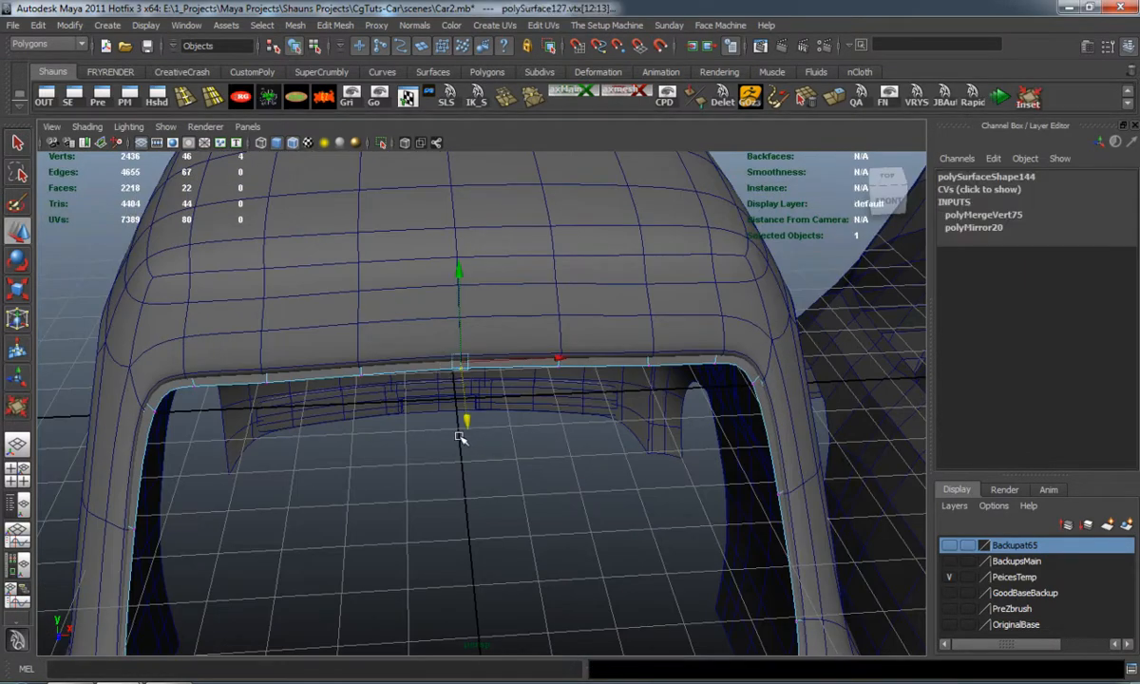
{"action": "key", "text": "g"}
{"action": "left_click", "coordinate": [430, 499]}
Select the whole windshield strip in object mode and extrude its faces to give the trim thickness.
{"action": "left_click_drag", "start_coordinate": [374, 503], "coordinate": [454, 480], "text": "alt"}
{"action": "scroll", "coordinate": [452, 480], "scroll_direction": "up", "scroll_amount": 2}
{"action": "middle_click_drag", "start_coordinate": [452, 480], "coordinate": [449, 473], "text": "alt"}
{"action": "right_click_drag", "start_coordinate": [358, 362], "coordinate": [380, 338]}
{"action": "left_click", "coordinate": [392, 349]}
{"action": "left_click", "coordinate": [443, 327]}
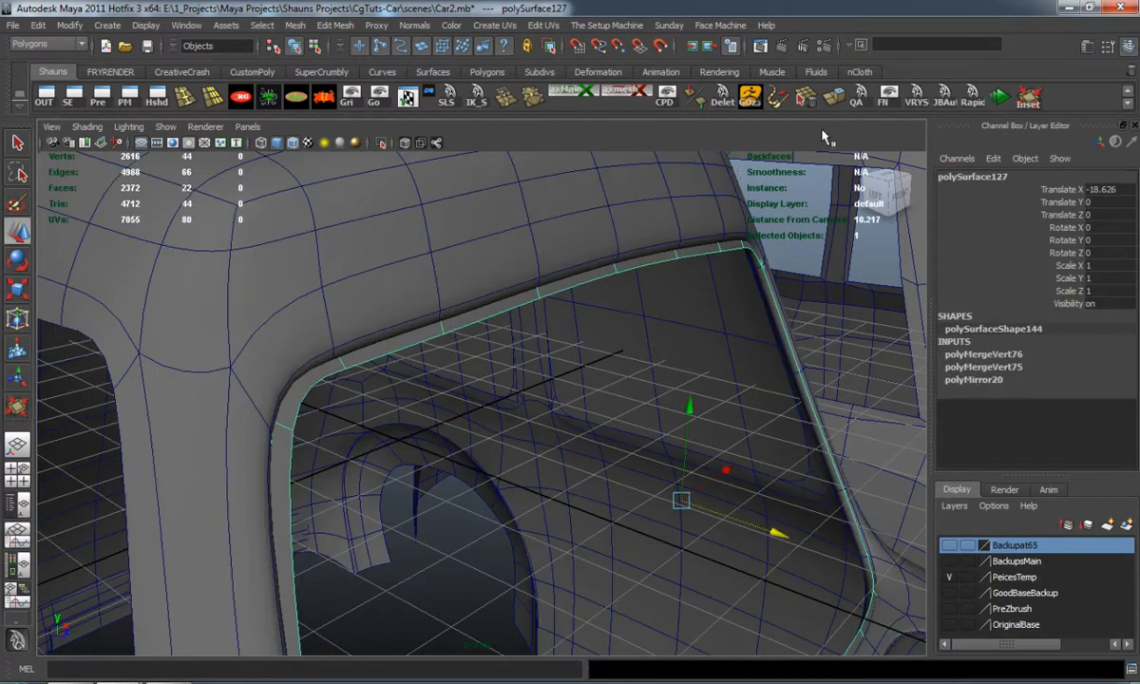
{"action": "left_click_drag", "start_coordinate": [593, 418], "coordinate": [542, 424], "text": "alt"}
{"action": "key", "text": "1"}
{"action": "key", "text": "3"}
{"action": "left_click_drag", "start_coordinate": [798, 299], "coordinate": [654, 340]}
{"action": "left_click", "coordinate": [392, 529]}
{"action": "scroll", "coordinate": [422, 499], "scroll_direction": "down", "scroll_amount": 5}
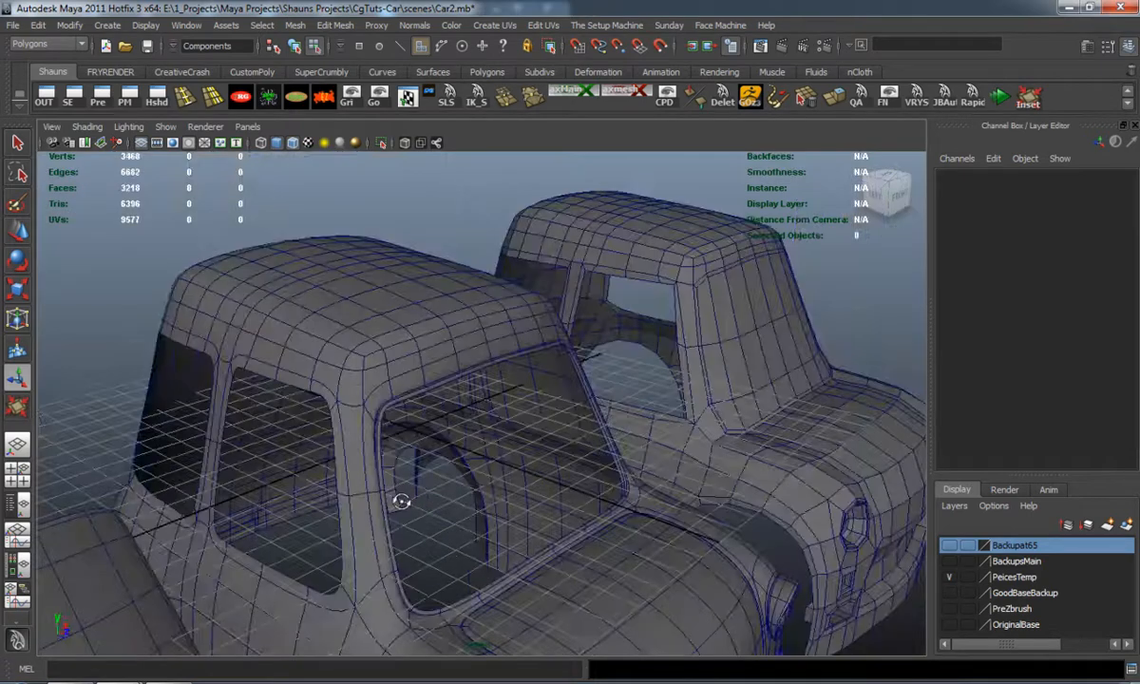
Select the backup body beside the car and add it to the hidden Backupat65 display layer.
{"action": "left_click_drag", "start_coordinate": [419, 501], "coordinate": [297, 500], "text": "alt"}
{"action": "middle_click_drag", "start_coordinate": [298, 500], "coordinate": [346, 392], "text": "alt"}
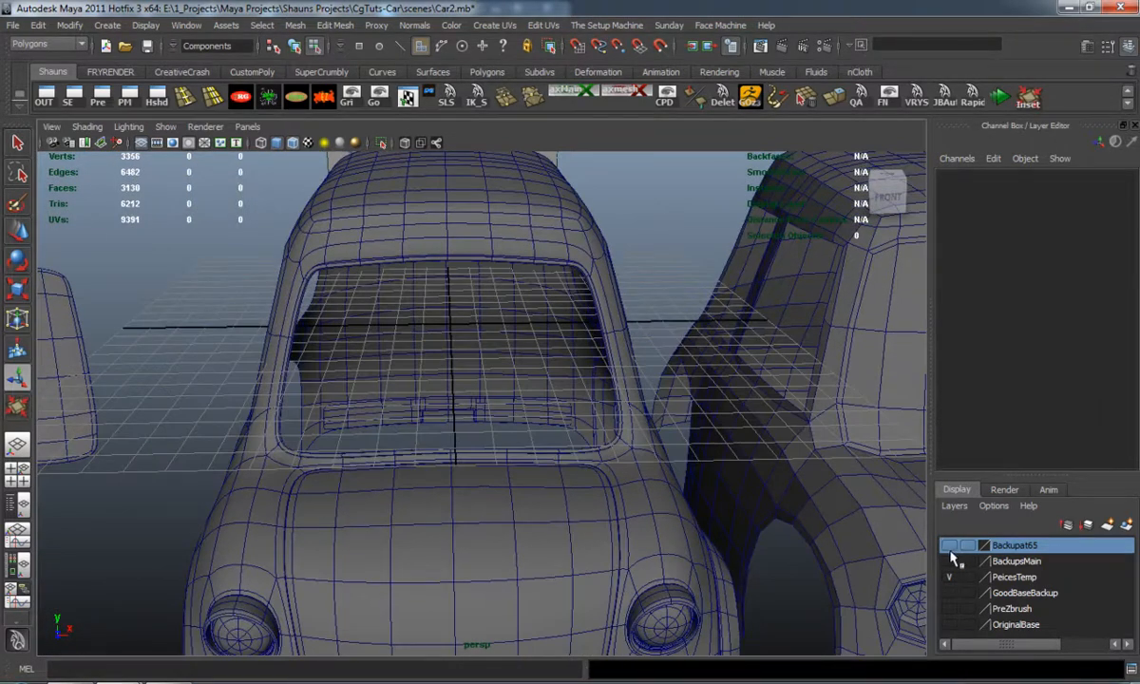
{"action": "scroll", "coordinate": [790, 475], "scroll_direction": "down", "scroll_amount": 5}
{"action": "left_click_drag", "start_coordinate": [780, 475], "coordinate": [694, 447], "text": "alt"}
{"action": "left_click", "coordinate": [693, 443]}
{"action": "right_click_drag", "start_coordinate": [760, 427], "coordinate": [798, 408]}
{"action": "right_click_drag", "start_coordinate": [1024, 551], "coordinate": [1022, 371]}
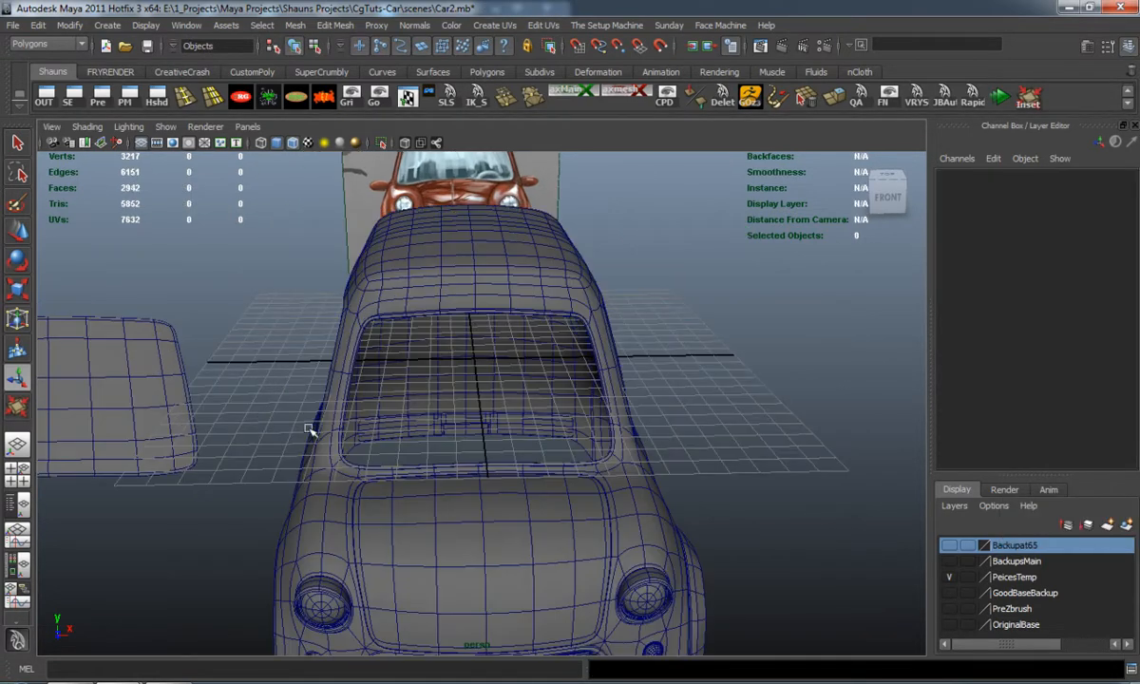
Select the separate windshield glass and move it along X back into the car body's windshield opening.
{"action": "left_click", "coordinate": [153, 394]}
{"action": "left_click_drag", "start_coordinate": [153, 394], "coordinate": [361, 419], "text": "alt"}
{"action": "right_click_drag", "start_coordinate": [271, 377], "coordinate": [273, 340]}
{"action": "double_click", "coordinate": [281, 389]}
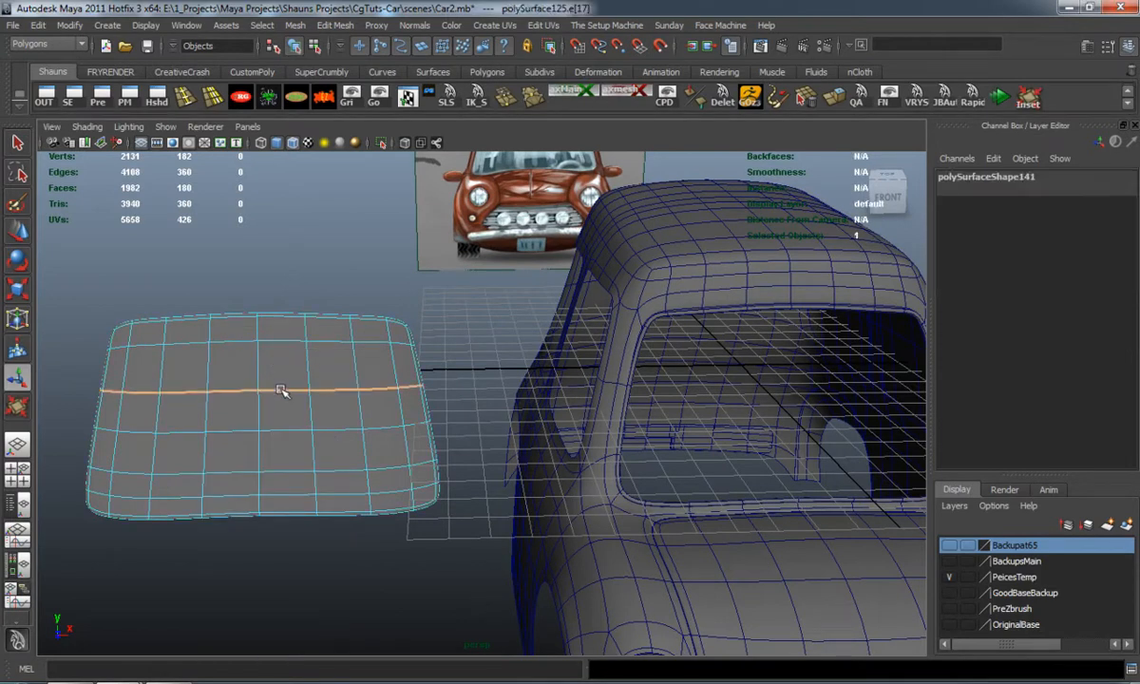
{"action": "right_click_drag", "start_coordinate": [282, 389], "coordinate": [340, 390]}
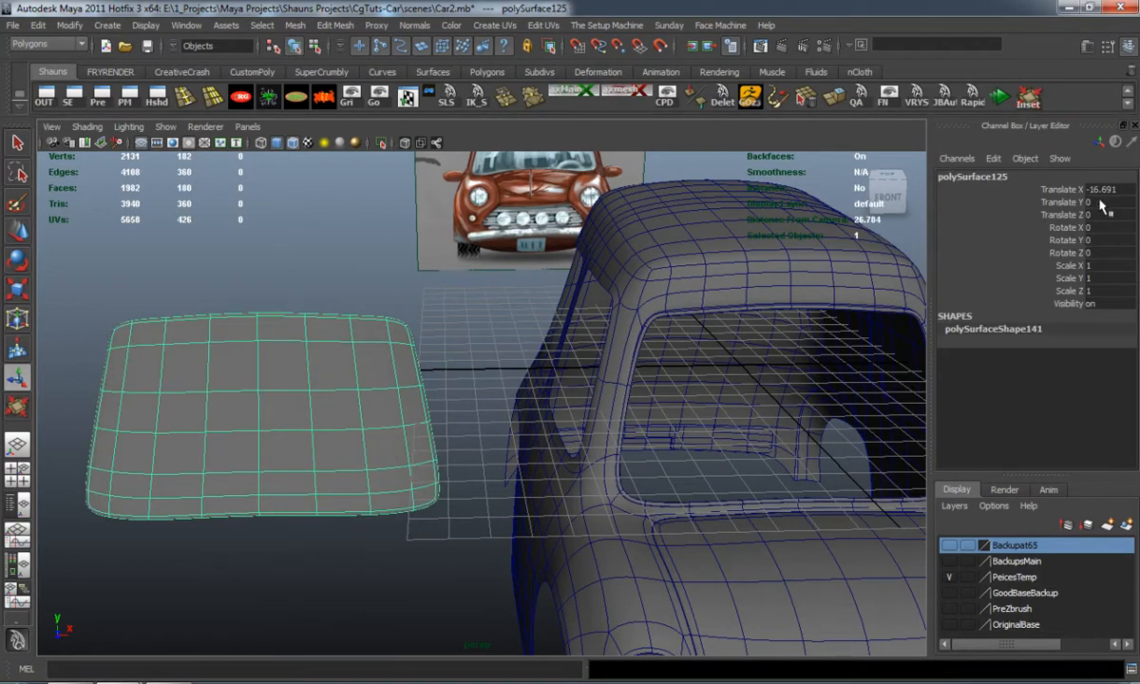
{"action": "key", "text": "Return"}
{"action": "key", "text": "f"}
{"action": "left_click", "coordinate": [255, 369]}
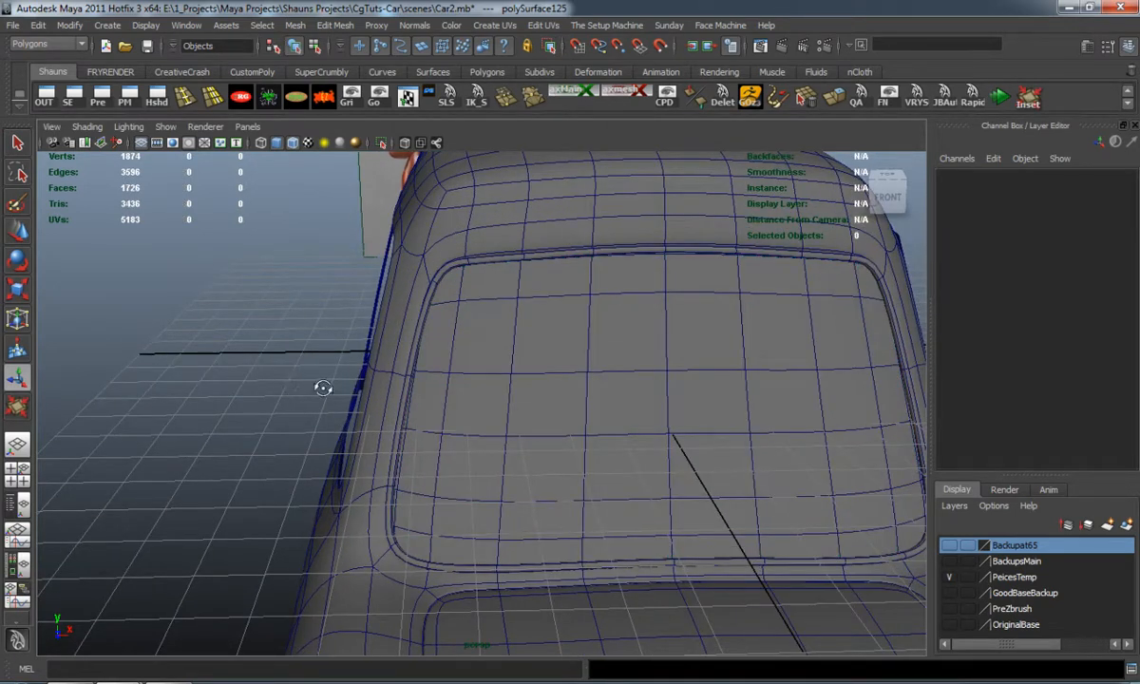
Examine the fit of the extruded trim against the glass and body, comparing its smoothed and unsmoothed display.
{"action": "left_click_drag", "start_coordinate": [318, 389], "coordinate": [458, 408], "text": "alt"}
{"action": "middle_click_drag", "start_coordinate": [458, 408], "coordinate": [399, 349], "text": "alt"}
{"action": "scroll", "coordinate": [399, 349], "scroll_direction": "up", "scroll_amount": 3}
{"action": "left_click_drag", "start_coordinate": [399, 371], "coordinate": [525, 358], "text": "alt"}
{"action": "left_click", "coordinate": [430, 396]}
{"action": "left_click", "coordinate": [418, 414]}
{"action": "key", "text": "1"}
{"action": "key", "text": "3"}
Select the vertices along the trim's bottom edge and lower corners and move them to fit the body.
{"action": "right_click_drag", "start_coordinate": [544, 339], "coordinate": [547, 303]}
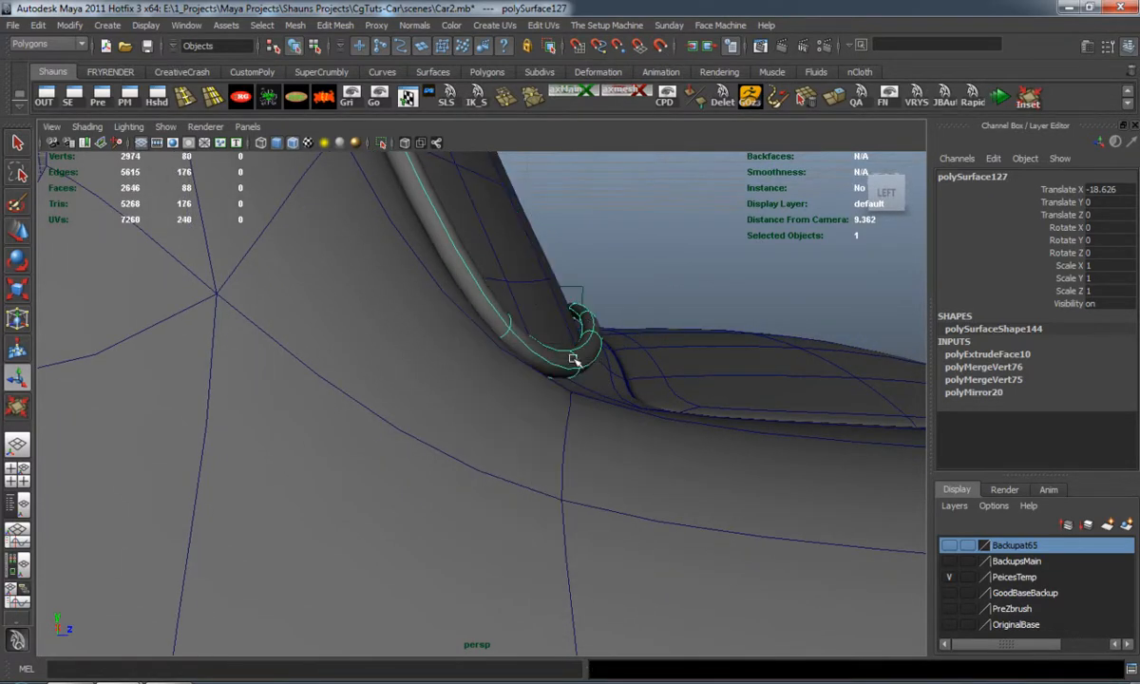
{"action": "right_click_drag", "start_coordinate": [514, 335], "coordinate": [498, 321]}
{"action": "left_click_drag", "start_coordinate": [791, 561], "coordinate": [917, 560]}
{"action": "left_click_drag", "start_coordinate": [823, 534], "coordinate": [584, 505], "text": "alt"}
{"action": "scroll", "coordinate": [584, 506], "scroll_direction": "down", "scroll_amount": 4}
{"action": "middle_click_drag", "start_coordinate": [583, 505], "coordinate": [371, 468], "text": "alt"}
{"action": "left_click_drag", "start_coordinate": [370, 467], "coordinate": [375, 414], "text": "alt"}
{"action": "key", "text": "w"}
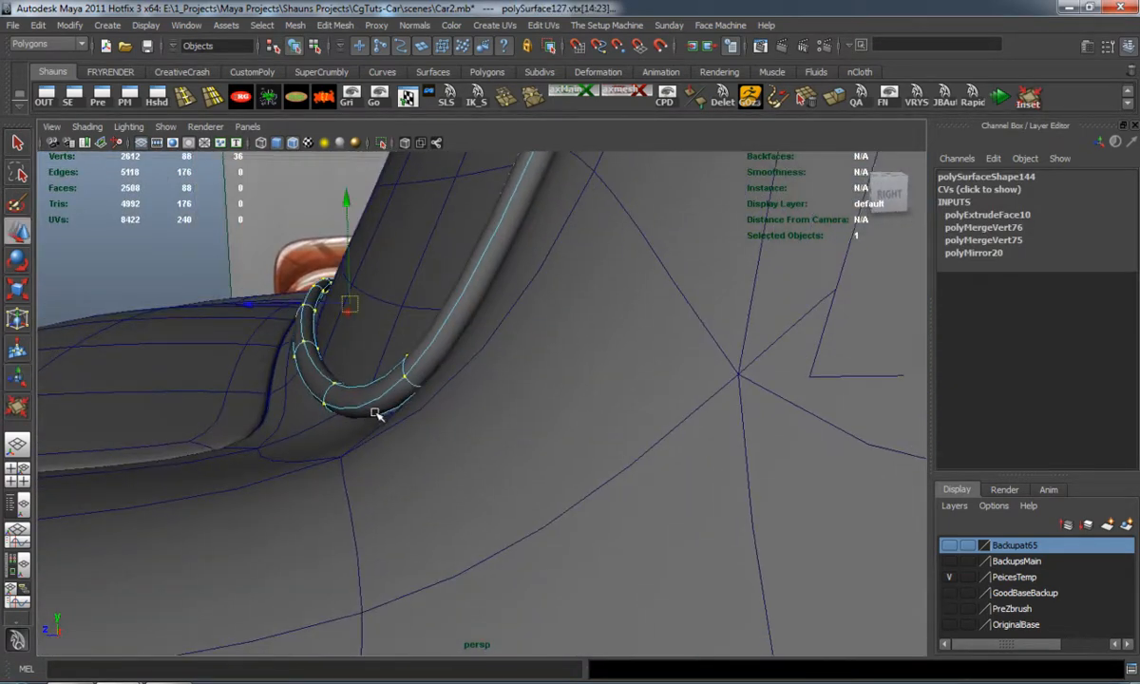
{"action": "left_click_drag", "start_coordinate": [282, 309], "coordinate": [415, 462]}
Insert an edge loop around the full length of the unsmoothed trim and turn smooth mesh preview back on.
{"action": "scroll", "coordinate": [385, 475], "scroll_direction": "up", "scroll_amount": 1}
{"action": "key", "text": "1"}
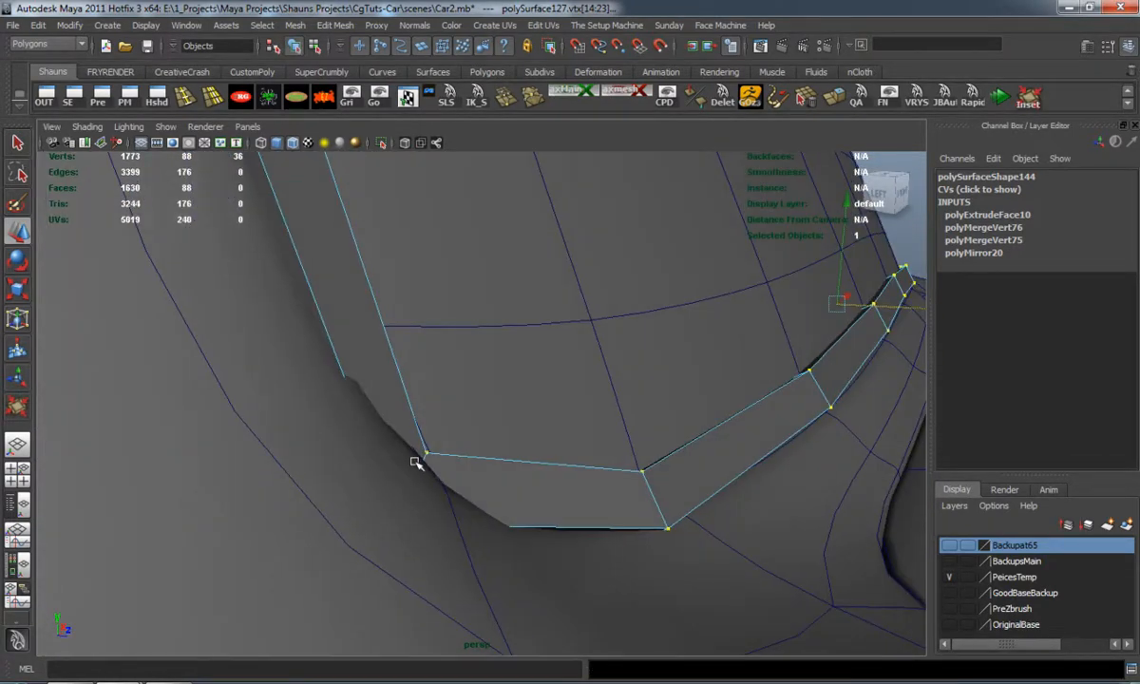
{"action": "left_click", "coordinate": [191, 101]}
{"action": "left_click_drag", "start_coordinate": [453, 423], "coordinate": [416, 395], "text": "alt"}
{"action": "left_click_drag", "start_coordinate": [617, 508], "coordinate": [546, 399]}
{"action": "key", "text": "w"}
{"action": "middle_click_drag", "start_coordinate": [557, 285], "coordinate": [573, 435], "text": "alt"}
{"action": "right_click_drag", "start_coordinate": [573, 435], "coordinate": [568, 326], "text": "alt"}
{"action": "middle_click_drag", "start_coordinate": [568, 326], "coordinate": [548, 466], "text": "alt"}
{"action": "left_click_drag", "start_coordinate": [605, 378], "coordinate": [616, 379]}
{"action": "key", "text": "3"}
{"action": "left_click", "coordinate": [714, 333]}
Select the trim's top and side vertices and shift them slightly to seat the trim against the body.
{"action": "left_click_drag", "start_coordinate": [343, 338], "coordinate": [308, 297], "text": "alt"}
{"action": "right_click_drag", "start_coordinate": [304, 295], "coordinate": [263, 295]}
{"action": "left_click_drag", "start_coordinate": [263, 295], "coordinate": [315, 297], "text": "alt"}
{"action": "left_click_drag", "start_coordinate": [532, 460], "coordinate": [454, 466]}
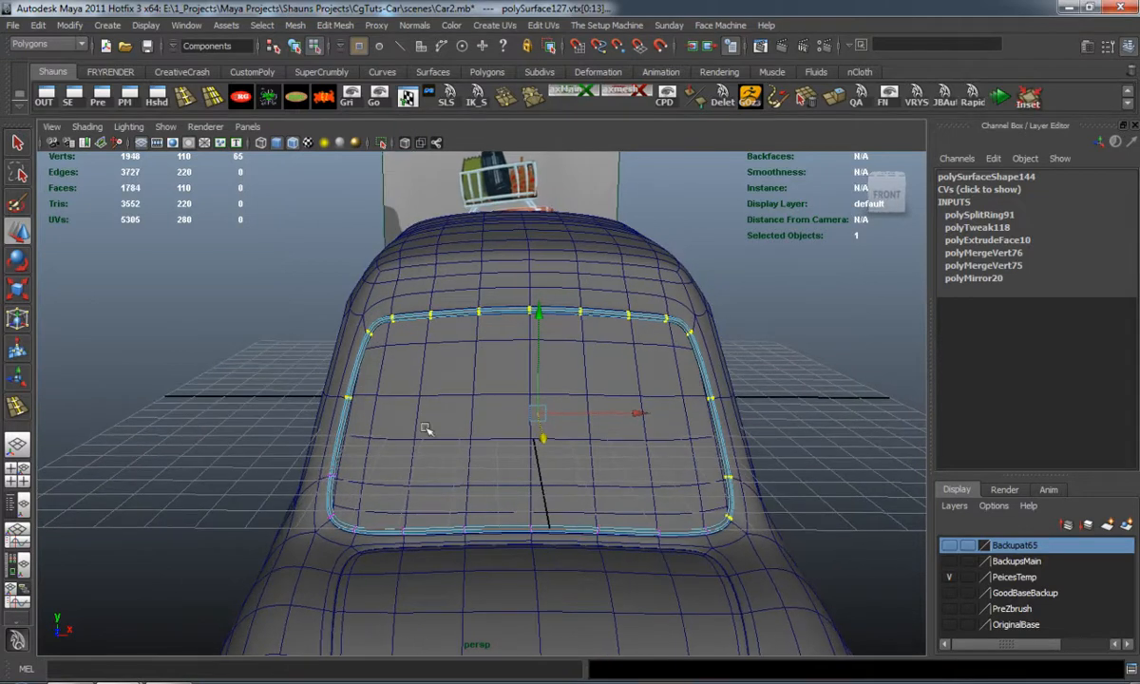
{"action": "left_click_drag", "start_coordinate": [679, 452], "coordinate": [432, 356], "text": "alt"}
{"action": "middle_click_drag", "start_coordinate": [411, 327], "coordinate": [416, 328]}
{"action": "left_click", "coordinate": [263, 356]}
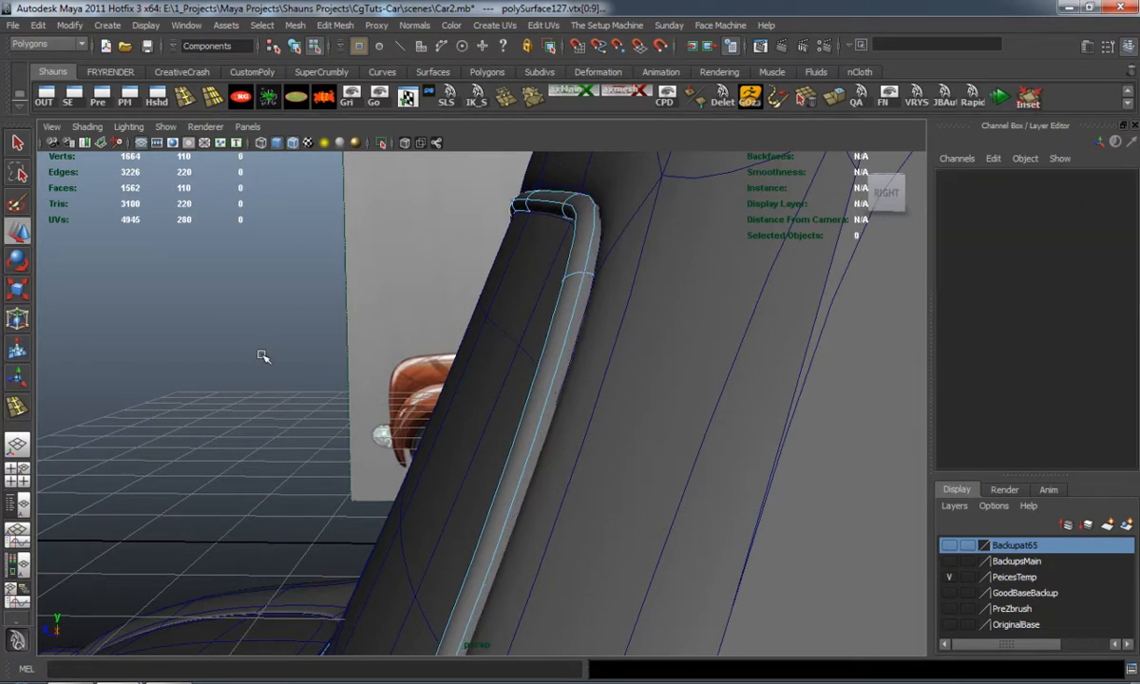
Insert two more edge loops along the trim's edges to sharpen them, and return the trim to smooth preview.
{"action": "key", "text": "1"}
{"action": "left_click_drag", "start_coordinate": [352, 384], "coordinate": [221, 373], "text": "alt"}
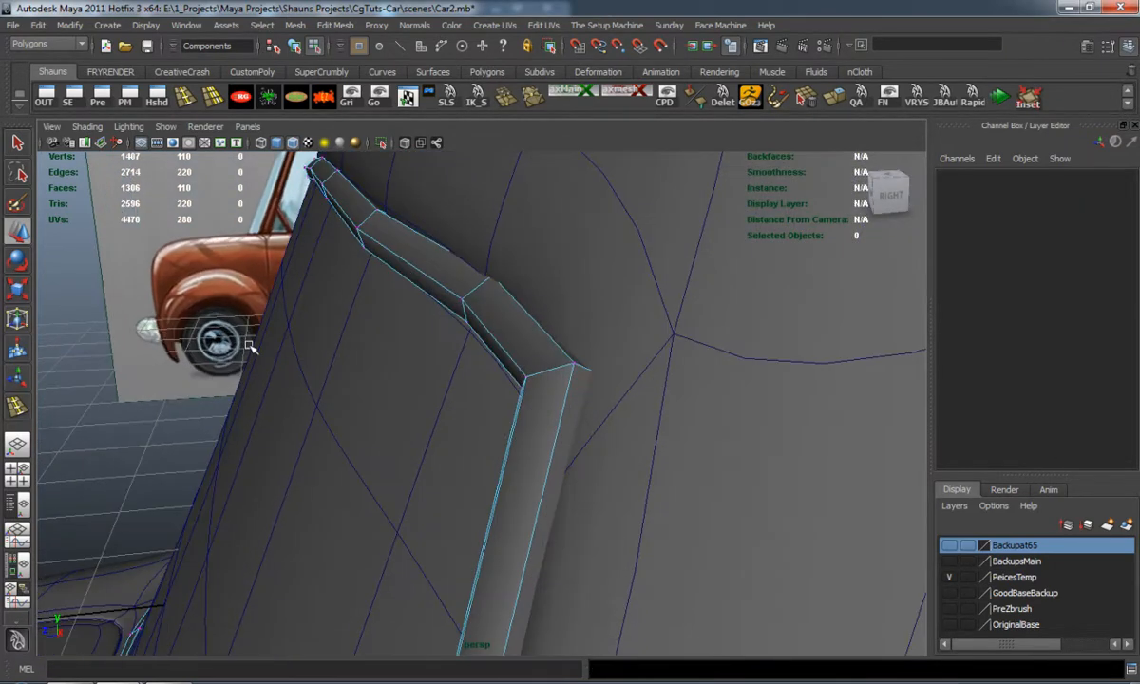
{"action": "left_click", "coordinate": [185, 98]}
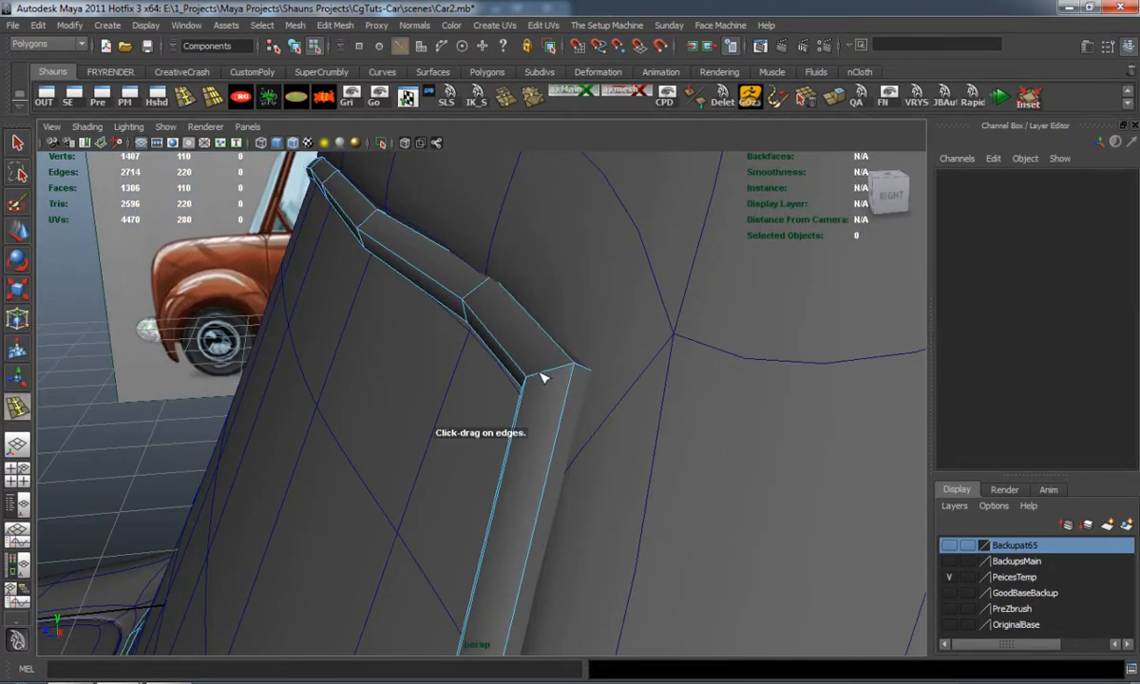
{"action": "left_click", "coordinate": [542, 378]}
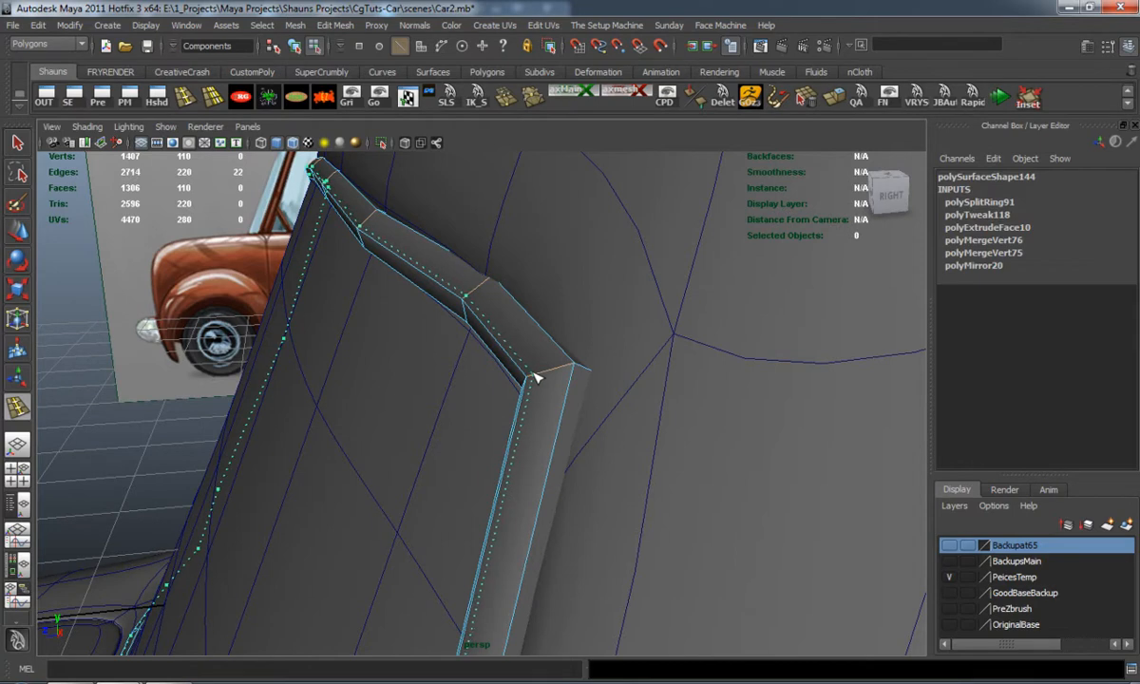
{"action": "left_click", "coordinate": [602, 375]}
{"action": "key", "text": "w"}
{"action": "key", "text": "3"}
{"action": "left_click_drag", "start_coordinate": [552, 399], "coordinate": [517, 399], "text": "alt"}
{"action": "right_click_drag", "start_coordinate": [517, 399], "coordinate": [443, 403], "text": "alt"}
{"action": "left_click_drag", "start_coordinate": [443, 402], "coordinate": [494, 324], "text": "alt"}
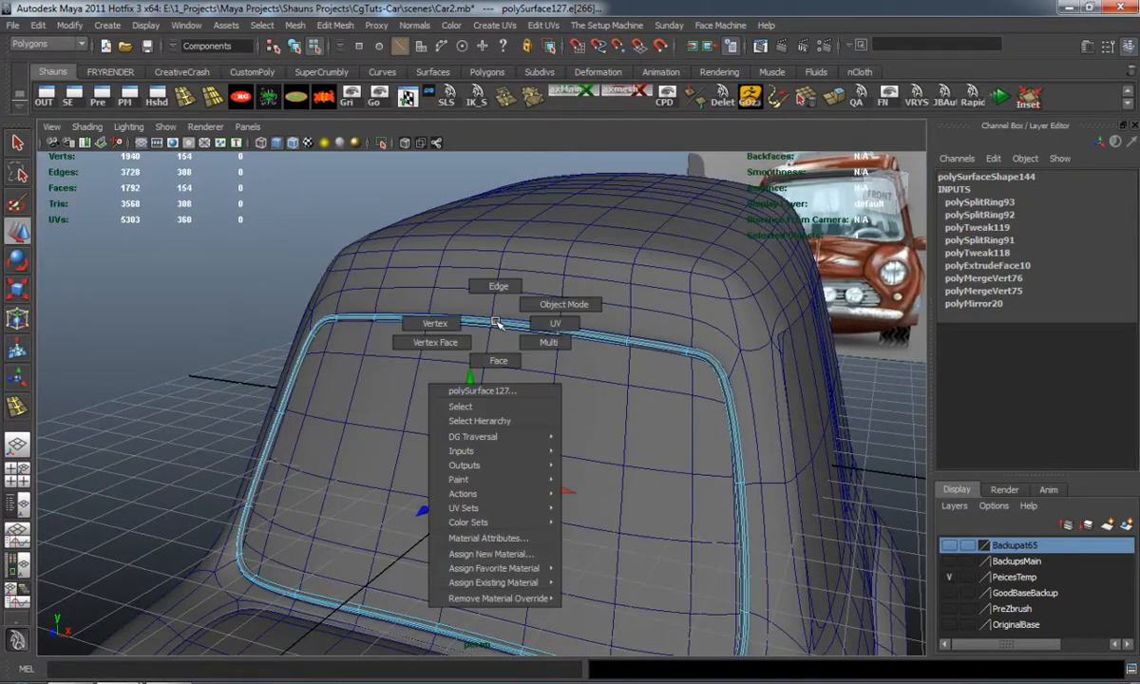
{"action": "right_click_drag", "start_coordinate": [494, 325], "coordinate": [564, 304]}
Select a symmetric pair of vertex rings on the trim's bottom edge and lower them slightly to fit the cowl.
{"action": "left_click", "coordinate": [199, 402]}
{"action": "left_click_drag", "start_coordinate": [199, 402], "coordinate": [331, 462], "text": "alt"}
{"action": "middle_click_drag", "start_coordinate": [331, 461], "coordinate": [333, 342], "text": "alt"}
{"action": "right_click_drag", "start_coordinate": [332, 342], "coordinate": [316, 417], "text": "alt"}
{"action": "mouse_move", "coordinate": [315, 417]}
{"action": "left_mouse_down", "text": "alt"}
{"action": "mouse_move", "coordinate": [403, 401]}
{"action": "mouse_move", "coordinate": [305, 409]}
{"action": "mouse_move", "coordinate": [293, 440]}
{"action": "mouse_move", "coordinate": [331, 434]}
{"action": "left_mouse_up", "text": "alt"}
{"action": "right_click_drag", "start_coordinate": [423, 415], "coordinate": [361, 415]}
{"action": "left_click_drag", "start_coordinate": [431, 440], "coordinate": [157, 366], "text": "alt"}
{"action": "scroll", "coordinate": [376, 443], "scroll_direction": "down", "scroll_amount": 4}
{"action": "middle_click_drag", "start_coordinate": [506, 446], "coordinate": [477, 442], "text": "alt"}
{"action": "left_click_drag", "start_coordinate": [499, 449], "coordinate": [622, 449], "text": "alt"}
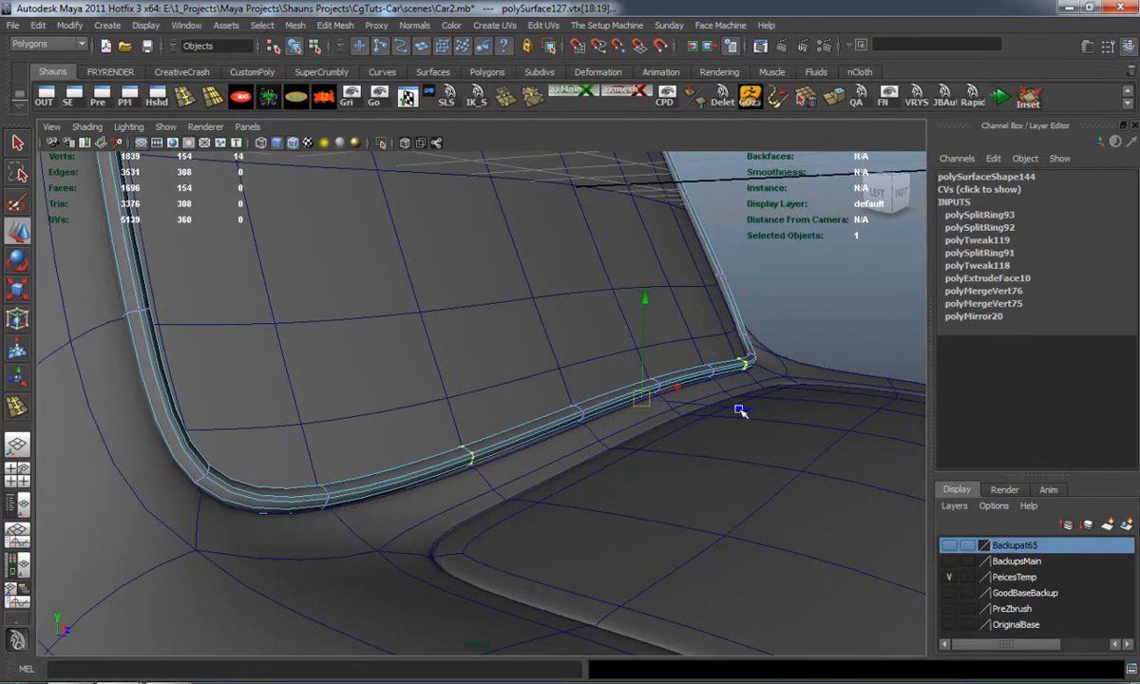
{"action": "left_click", "coordinate": [645, 302]}
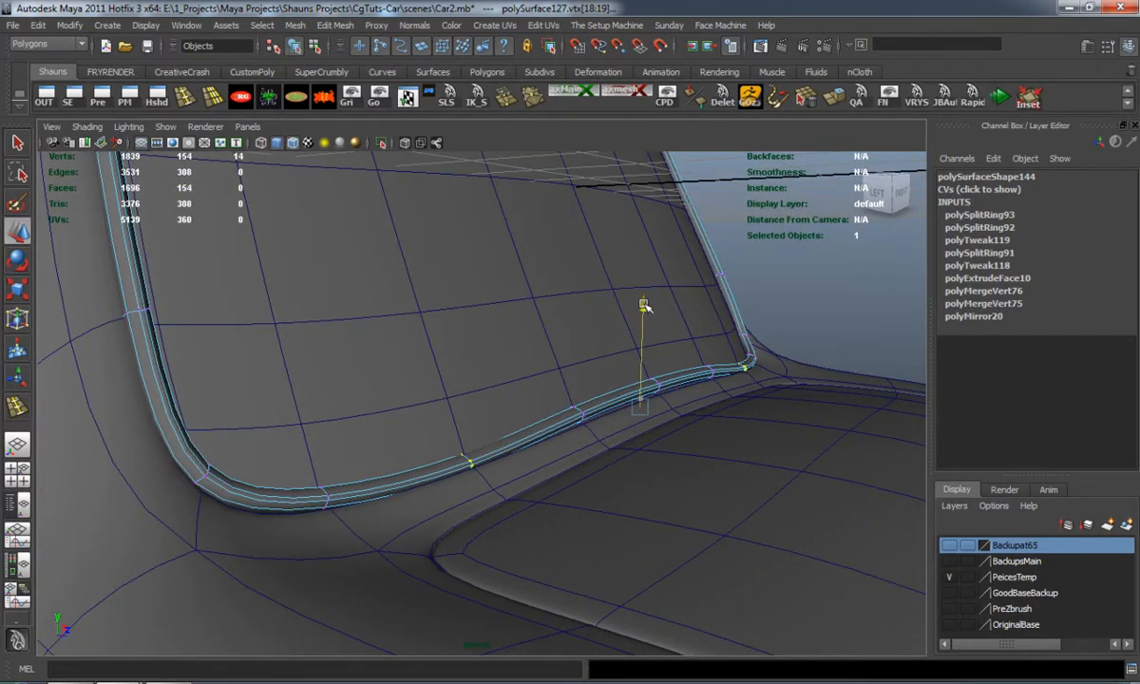
{"action": "left_click_drag", "start_coordinate": [646, 306], "coordinate": [262, 433], "text": "alt"}
{"action": "middle_click_drag", "start_coordinate": [263, 433], "coordinate": [356, 412], "text": "alt"}
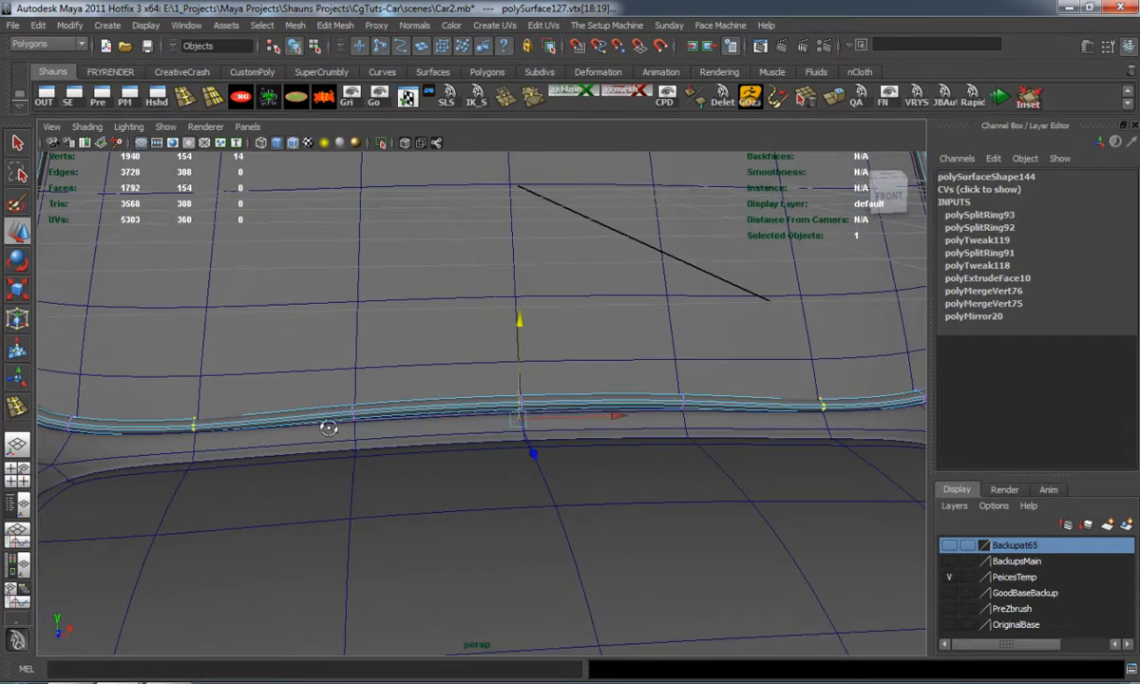
{"action": "left_click_drag", "start_coordinate": [338, 428], "coordinate": [319, 433], "text": "alt"}
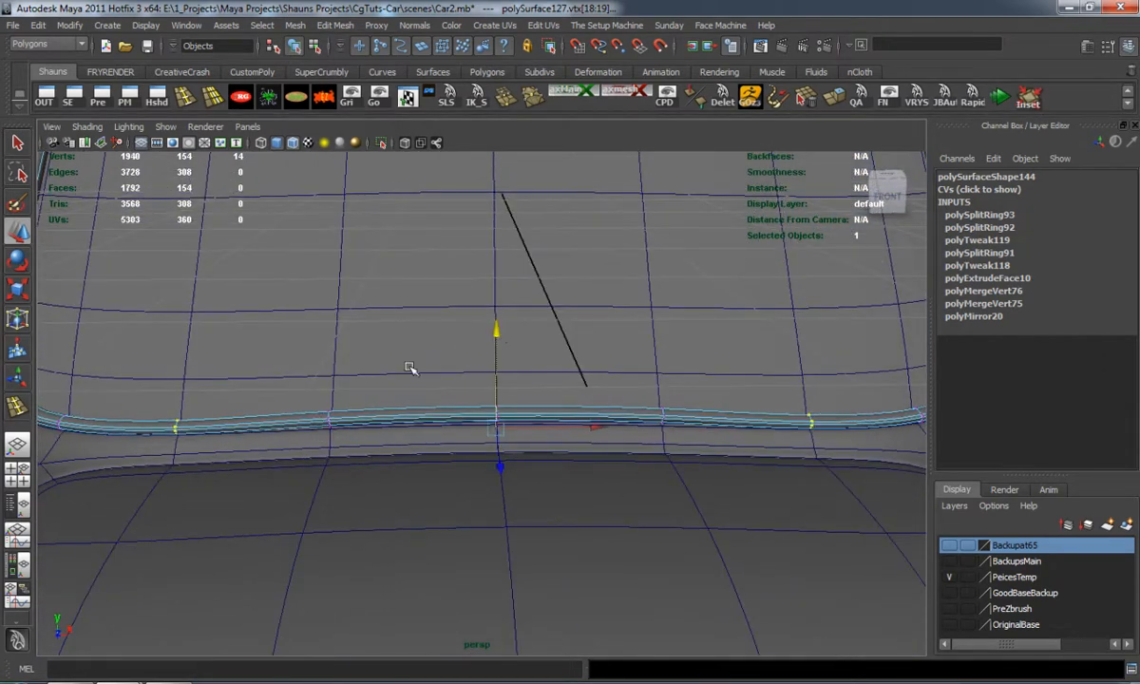
Adjust the height of the vertex rings near the trim's lower corners and at its bottom centre, finishing in object mode.
{"action": "left_click_drag", "start_coordinate": [495, 331], "coordinate": [320, 411], "text": "alt"}
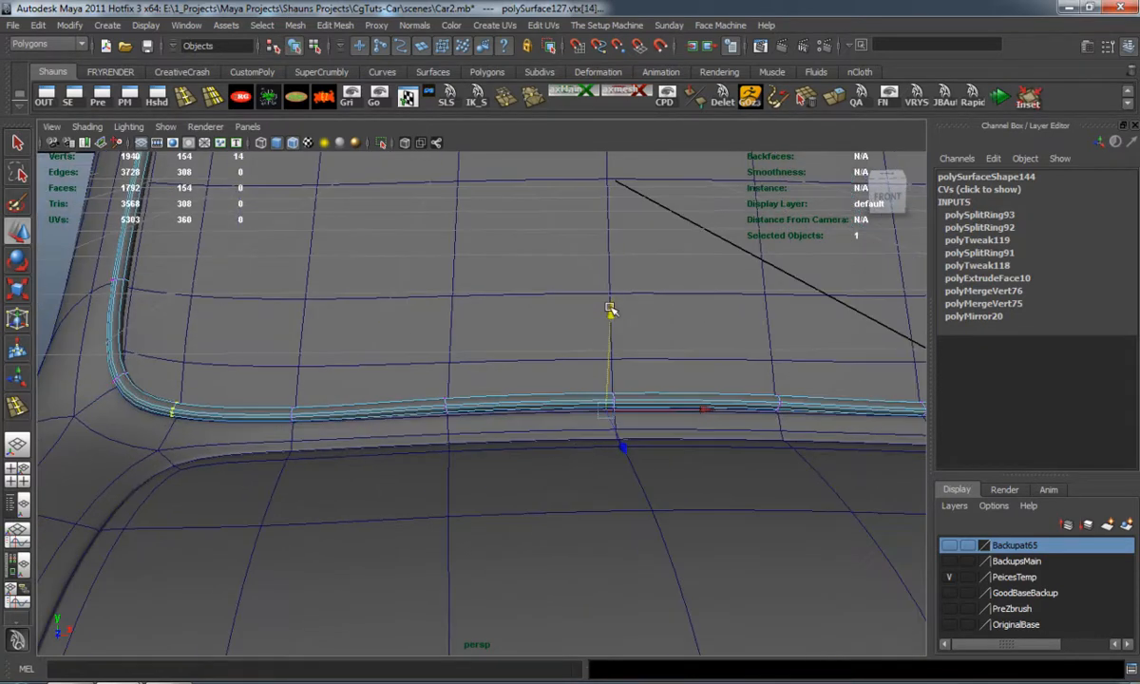
{"action": "left_click_drag", "start_coordinate": [502, 372], "coordinate": [397, 379], "text": "alt"}
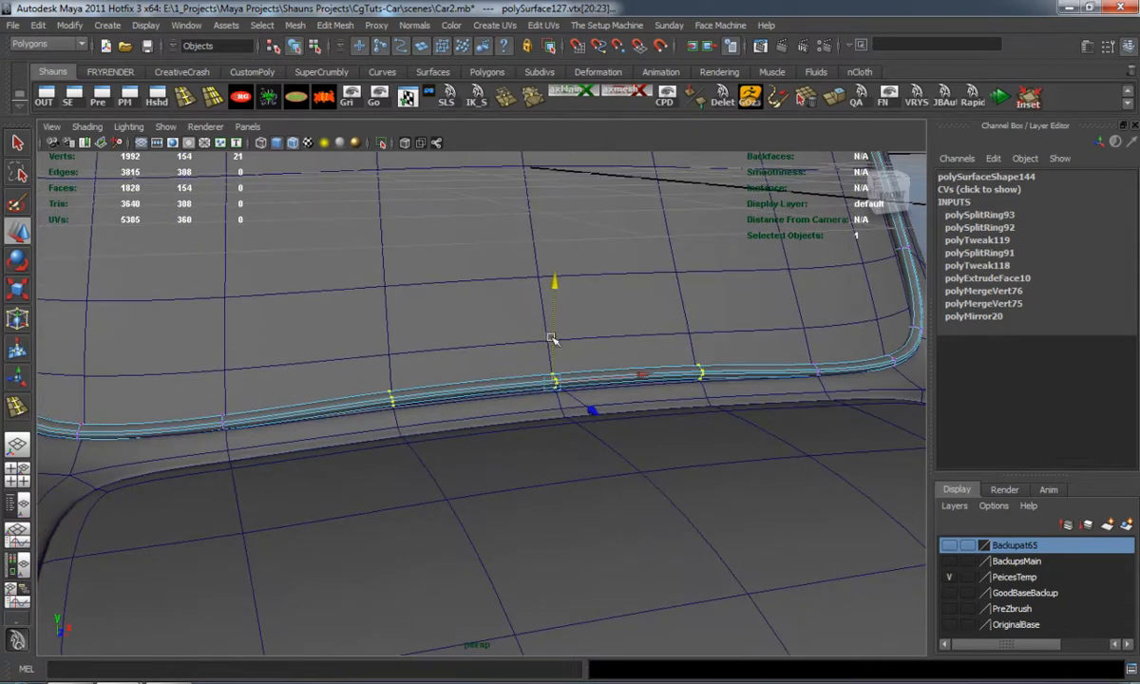
{"action": "left_click_drag", "start_coordinate": [556, 288], "coordinate": [556, 292]}
{"action": "left_click_drag", "start_coordinate": [456, 365], "coordinate": [537, 391], "text": "alt"}
{"action": "right_click_drag", "start_coordinate": [537, 392], "coordinate": [435, 405], "text": "alt"}
{"action": "left_click_drag", "start_coordinate": [435, 405], "coordinate": [336, 463], "text": "alt"}
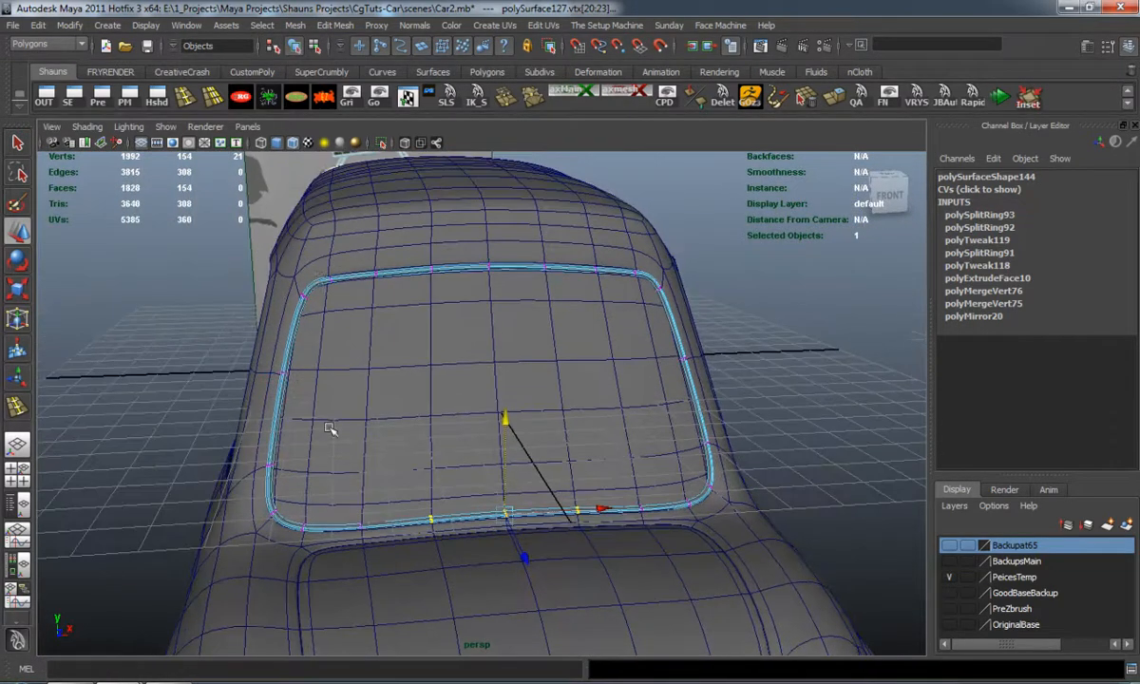
{"action": "right_click_drag", "start_coordinate": [321, 282], "coordinate": [389, 264]}
{"action": "left_click", "coordinate": [769, 374]}
{"action": "left_click_drag", "start_coordinate": [627, 461], "coordinate": [334, 370], "text": "alt"}
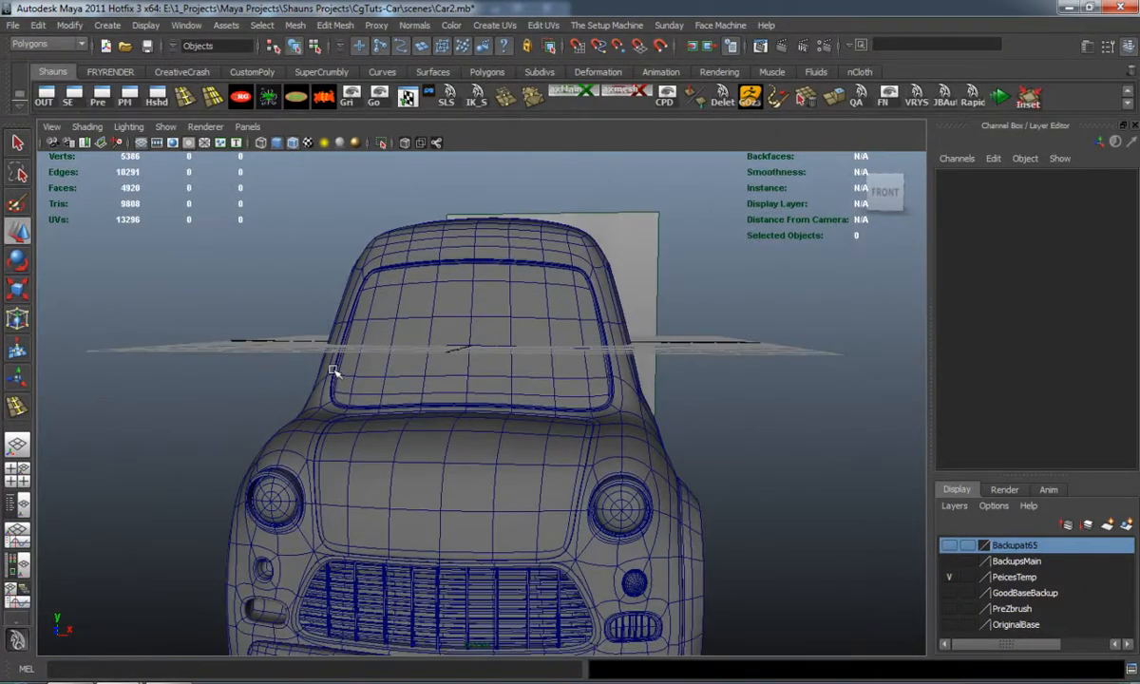
Hide the wireframe overlay on the shaded car and examine the windshield trim's fit from a front three-quarter angle.
{"action": "left_click", "coordinate": [291, 143]}
{"action": "mouse_move", "coordinate": [364, 315]}
{"action": "left_mouse_down", "text": "alt"}
{"action": "mouse_move", "coordinate": [331, 389]}
{"action": "mouse_move", "coordinate": [271, 372]}
{"action": "mouse_move", "coordinate": [282, 395]}
{"action": "mouse_move", "coordinate": [291, 387]}
{"action": "left_mouse_up", "text": "alt"}
{"action": "scroll", "coordinate": [282, 395], "scroll_direction": "up", "scroll_amount": 2}
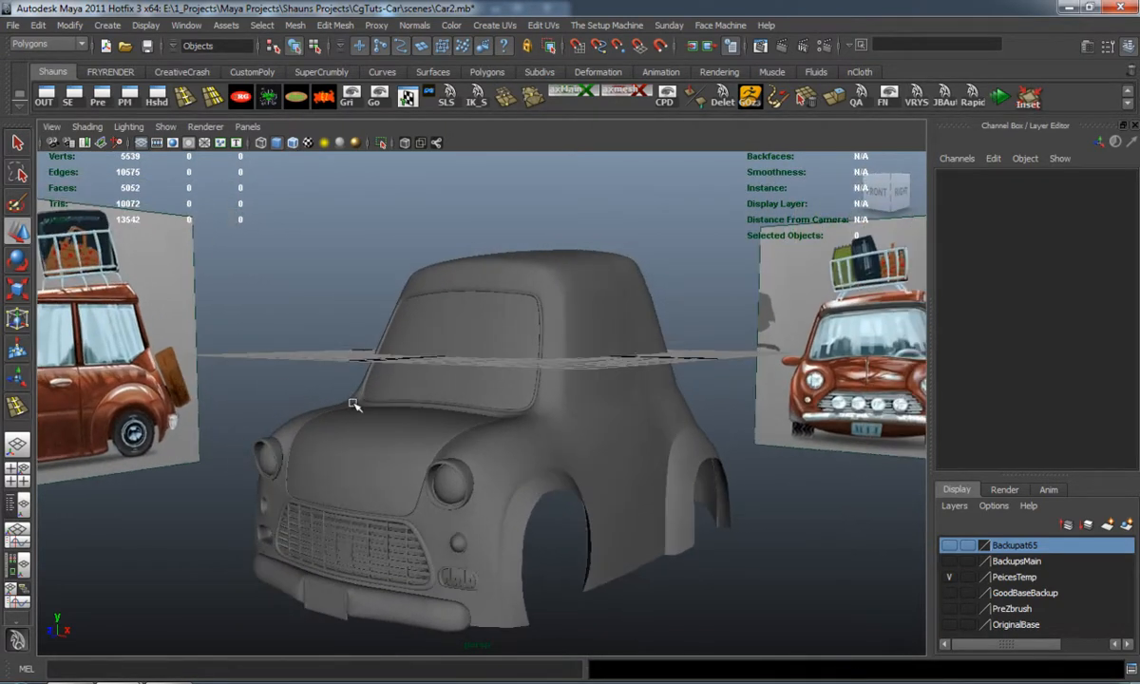